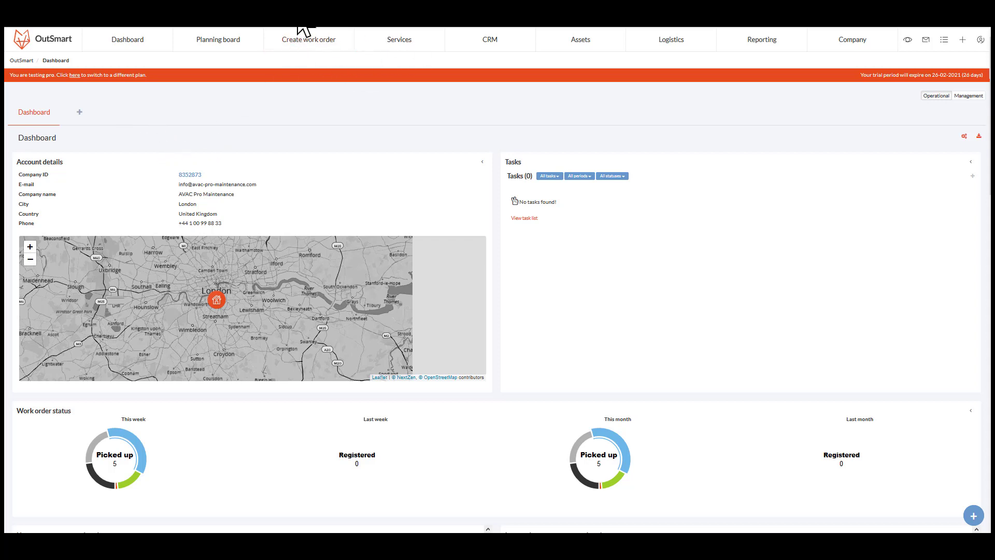
- Open the work order list and return to the dashboard
click(305, 37)
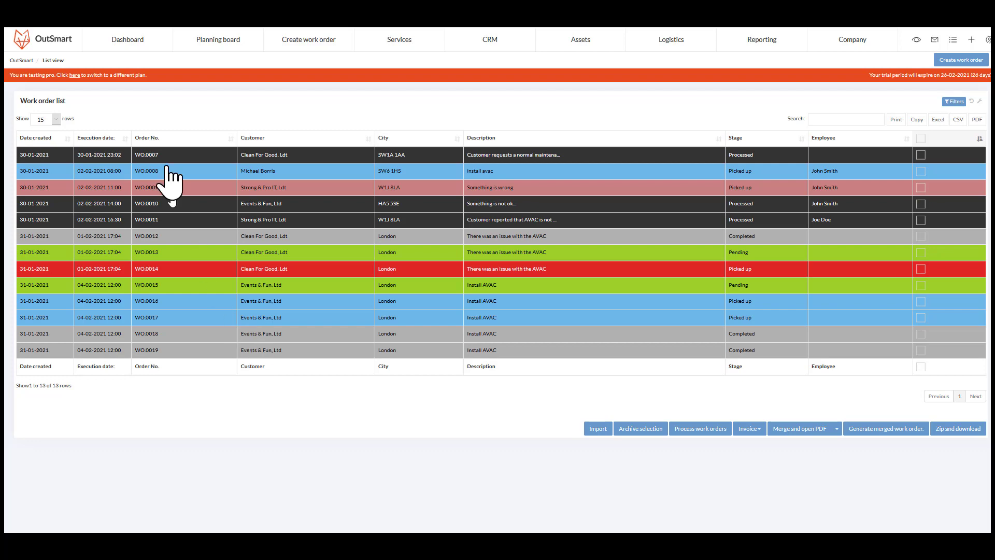
click(205, 11)
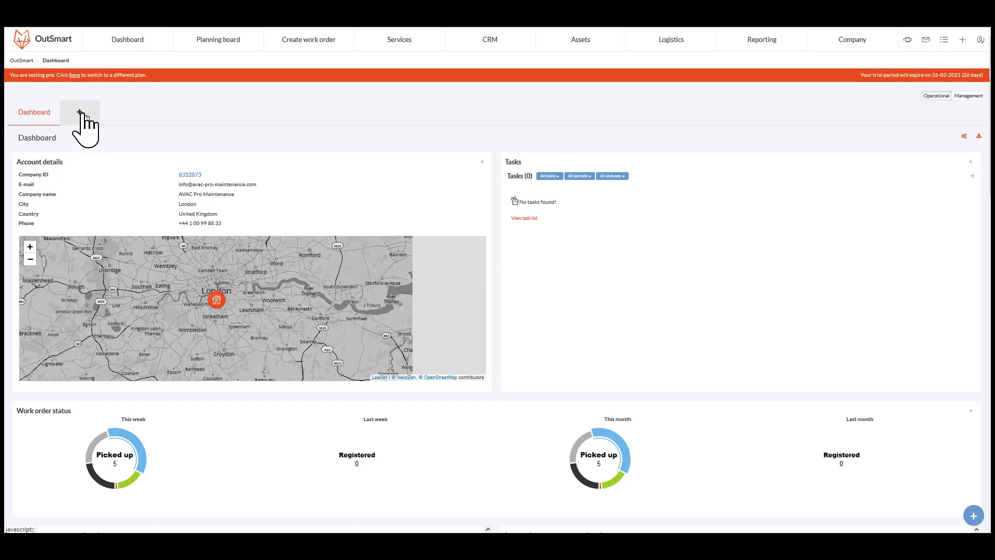
- Add a new dashboard named Yearly dashboard
click(79, 111)
text(Monthly Dashboard)
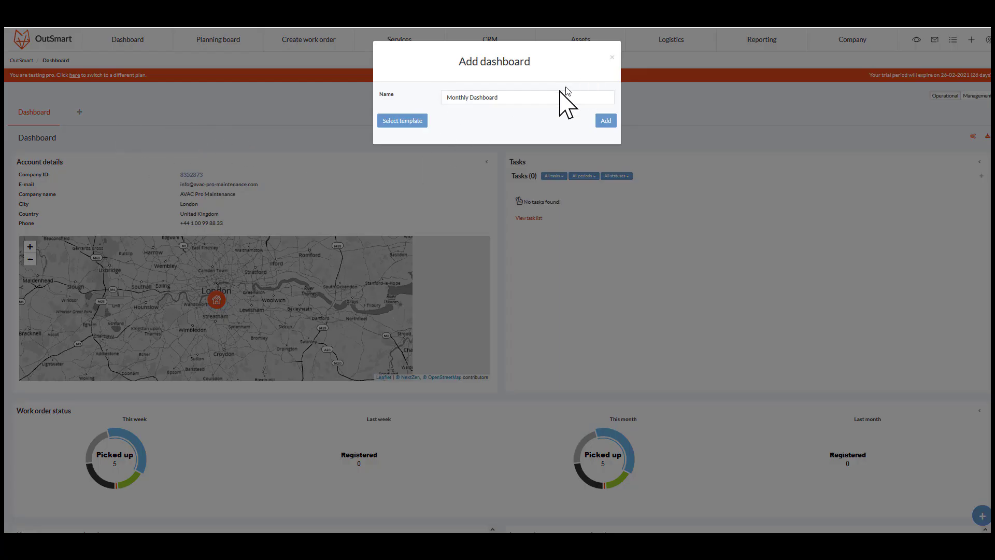
click(575, 99)
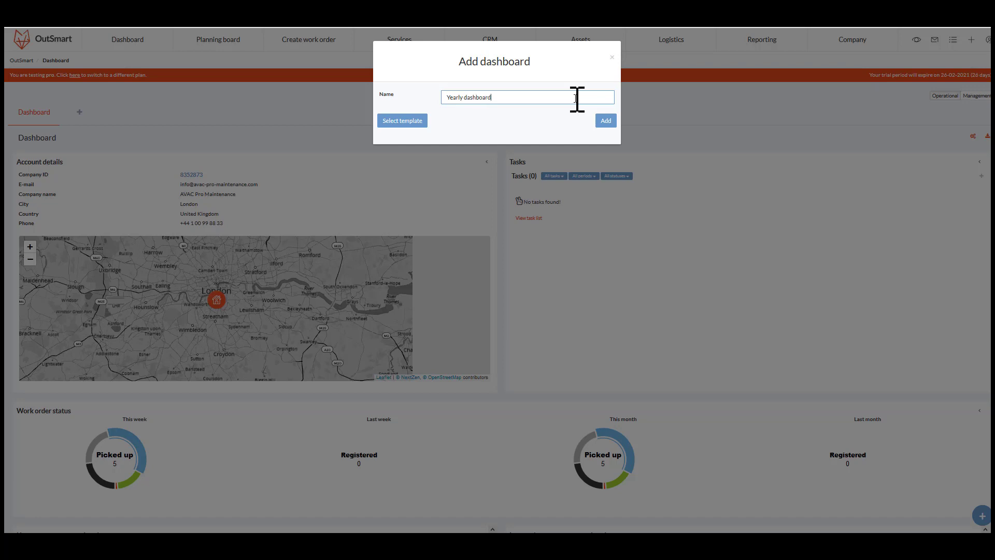
click(605, 121)
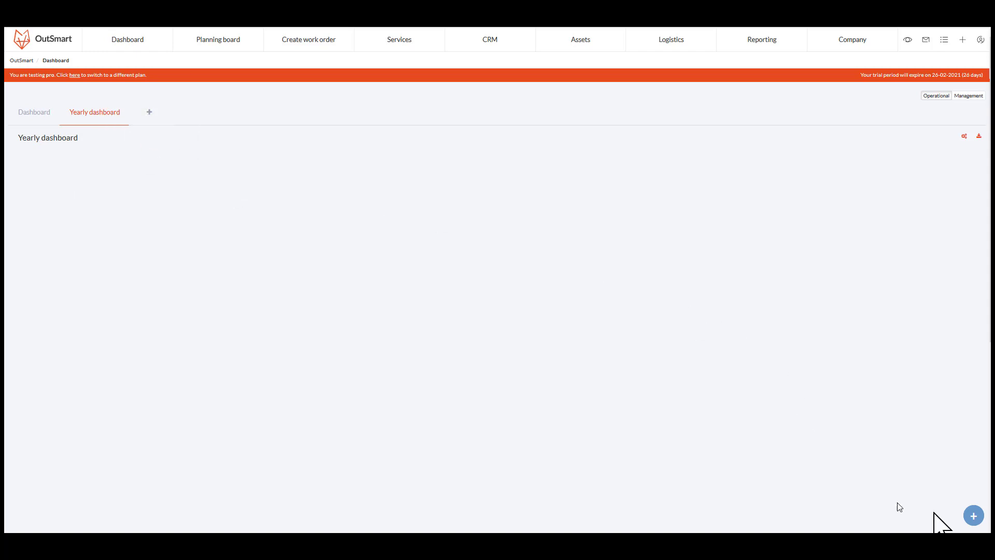
- Add a work order Counter widget to the Yearly dashboard
click(974, 516)
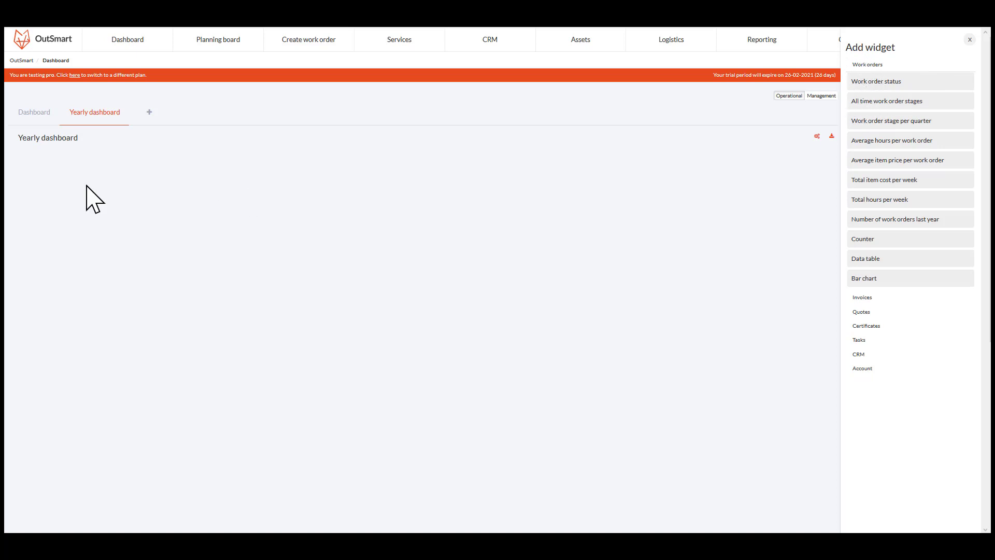
click(867, 64)
click(867, 65)
drag(871, 241, 106, 168)
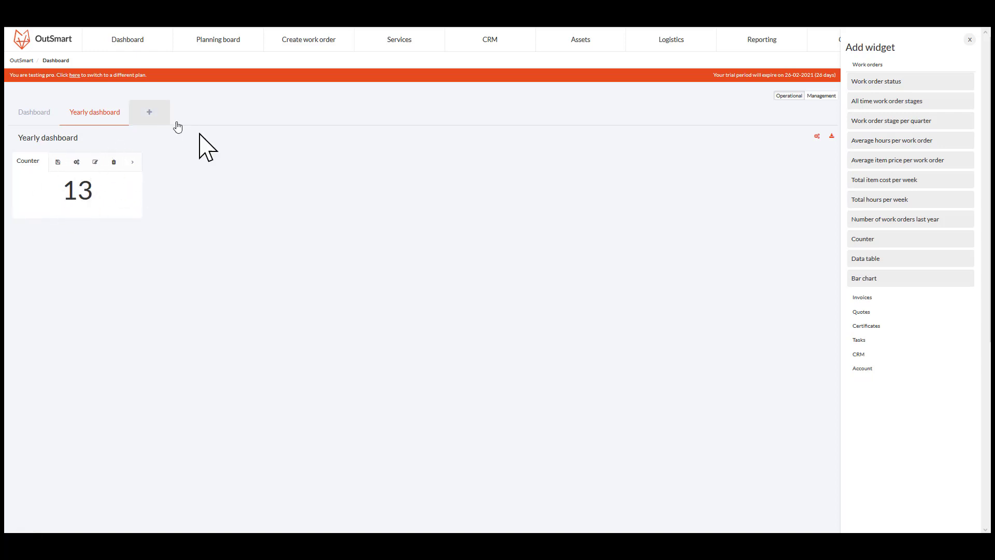
- Configure the counter to count work orders whose Date is in the date range This year, and save
click(77, 162)
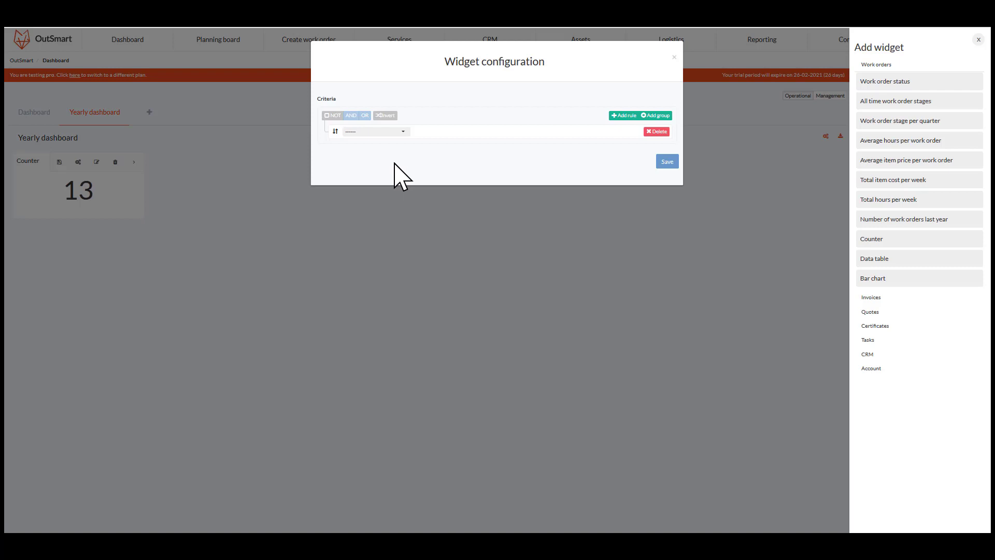
click(394, 131)
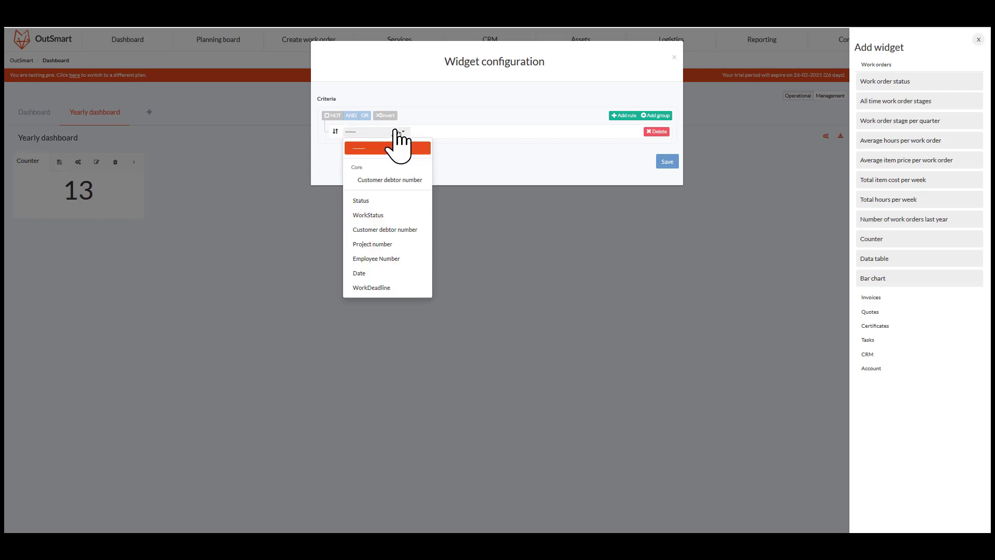
click(400, 273)
click(466, 137)
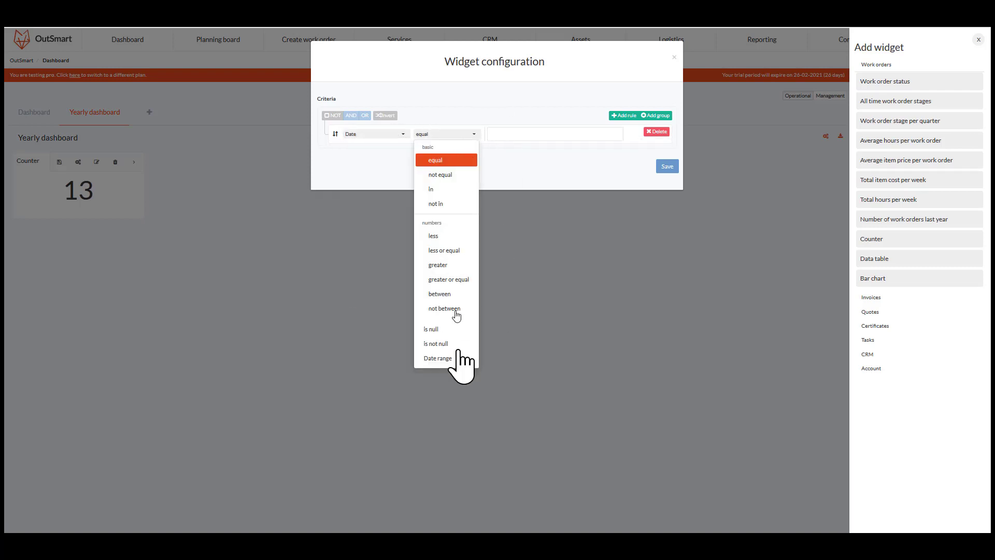
click(451, 370)
click(542, 136)
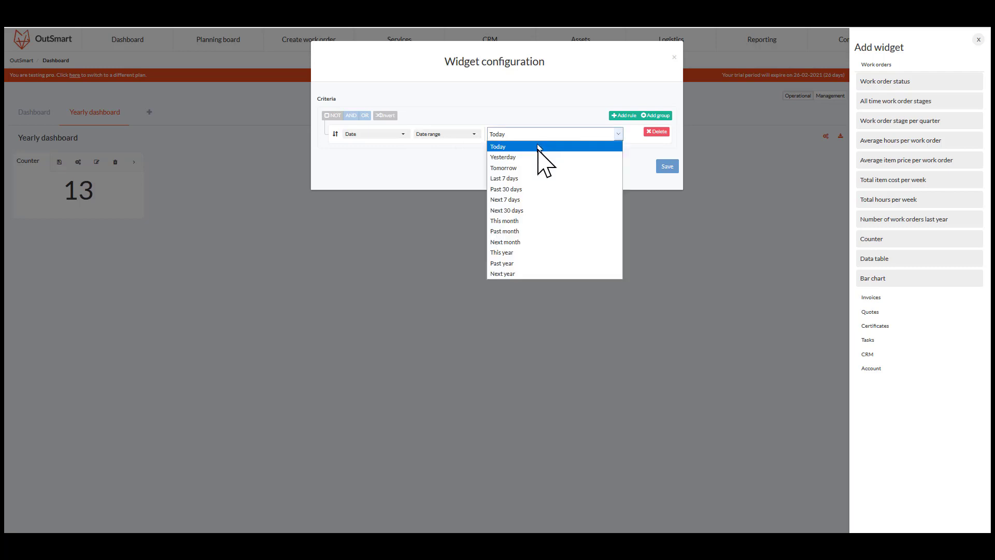
click(524, 254)
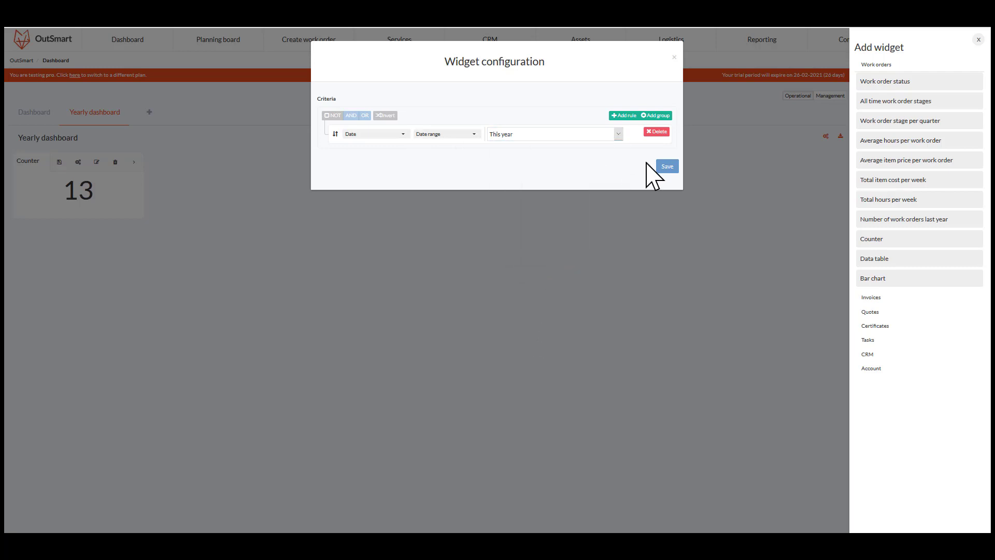
click(667, 167)
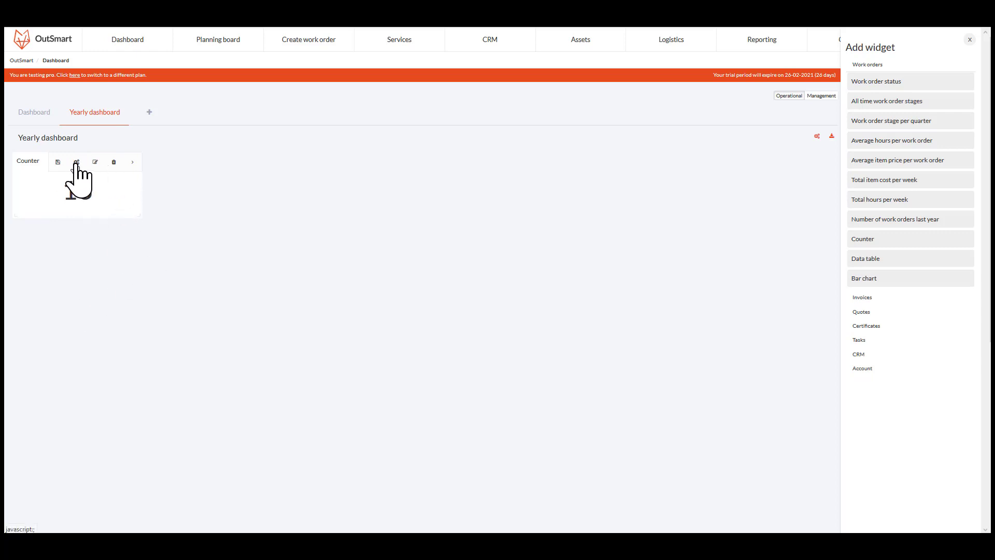
- Rename the counter widget as Yearly WO
click(96, 162)
click(197, 229)
click(132, 161)
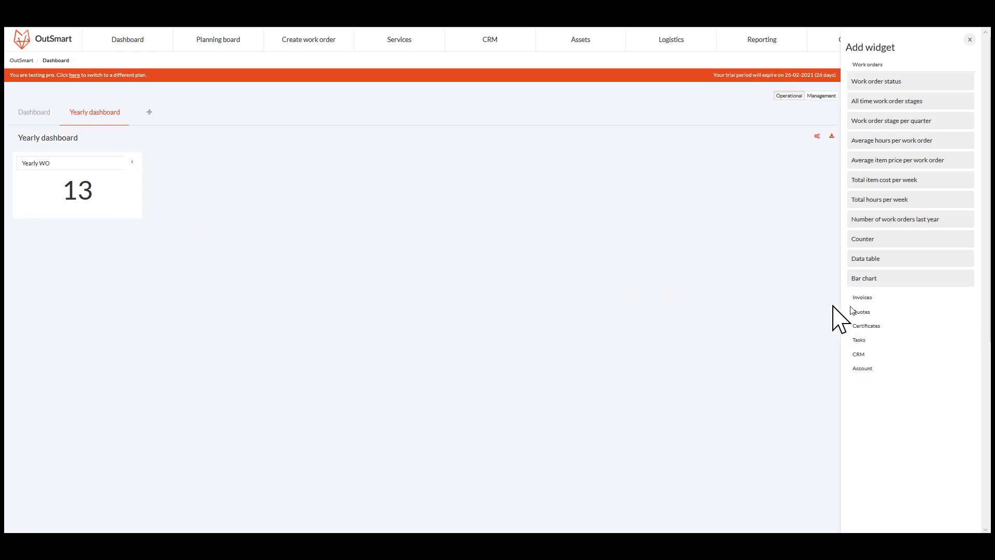
- Add a second work order Counter widget beside Yearly WO
drag(864, 237, 193, 183)
click(277, 162)
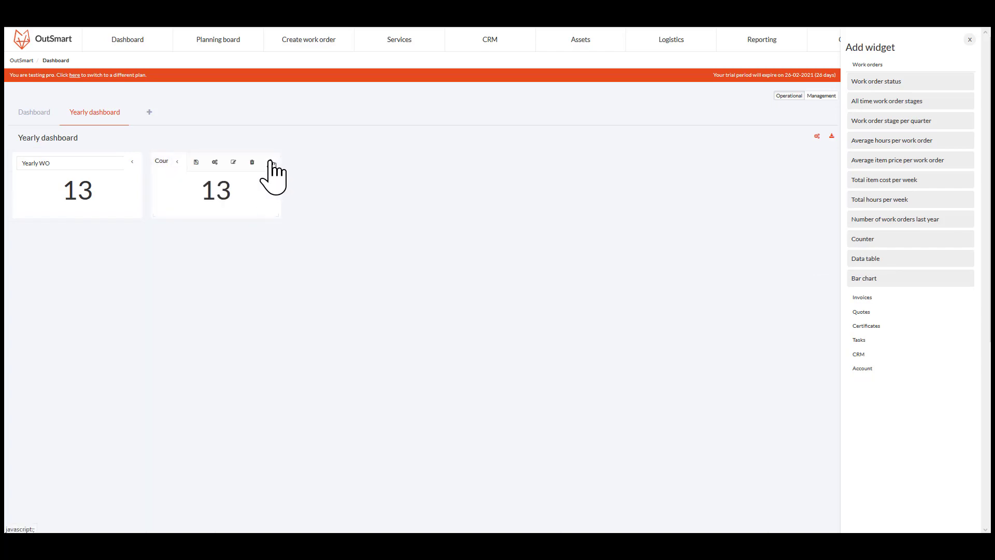
- Filter the second counter to work orders whose Date is in the date range This year
click(218, 162)
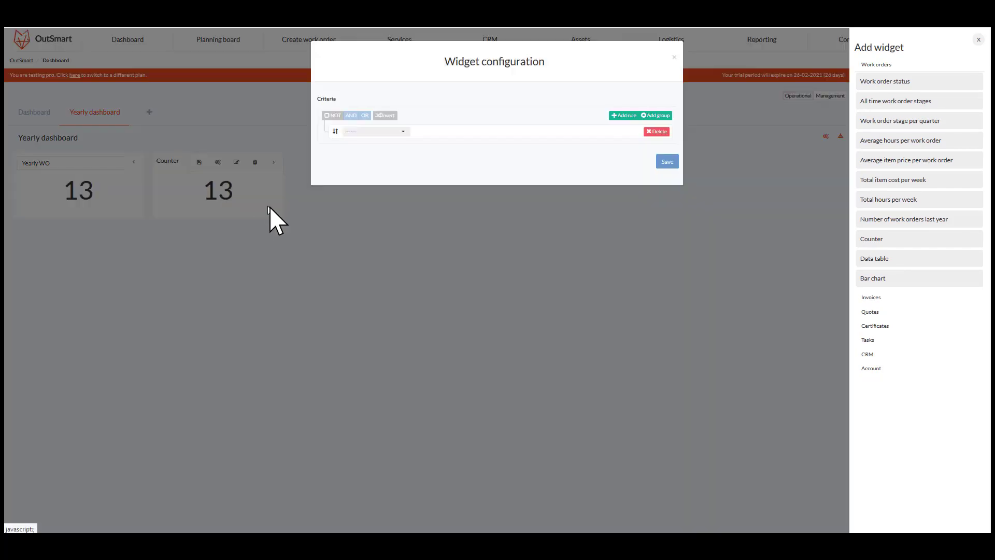
click(390, 134)
click(360, 274)
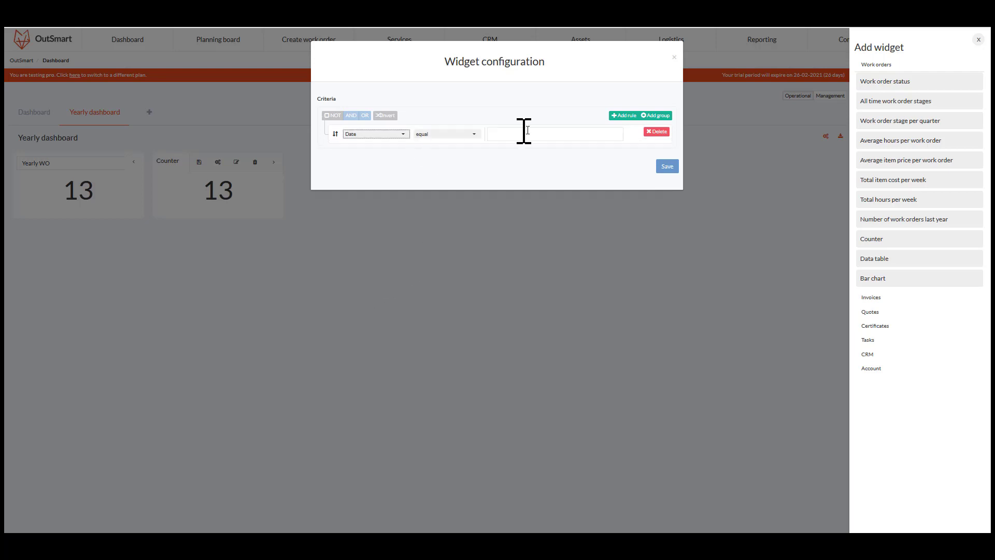
click(455, 134)
click(449, 362)
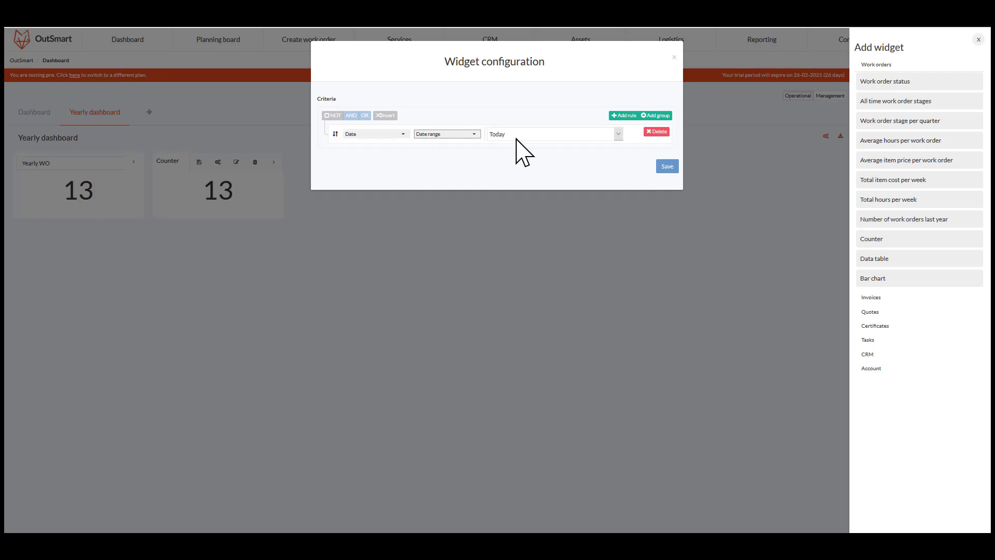
click(516, 138)
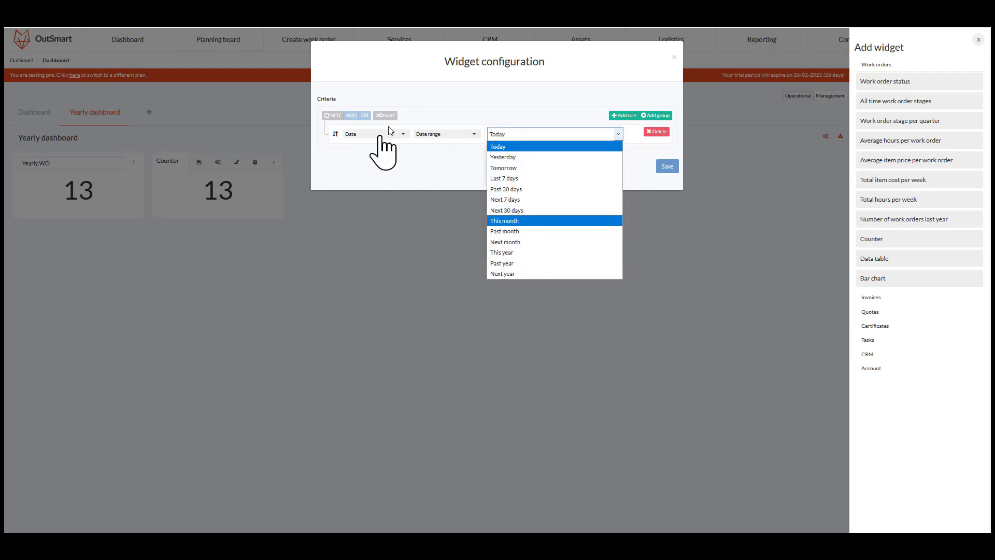
click(502, 252)
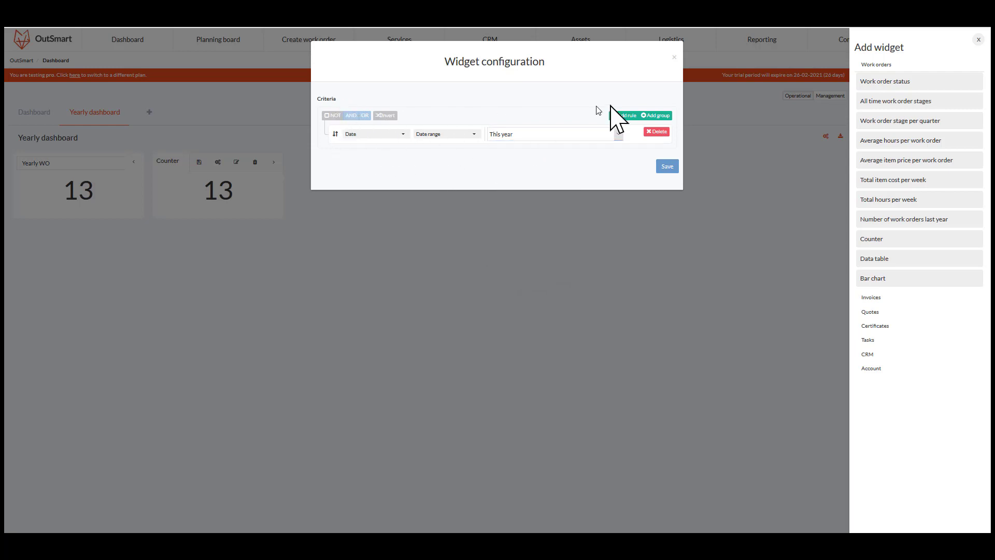
- Add a rule limiting the second counter to Status in Pending and save the configuration
click(626, 115)
click(374, 153)
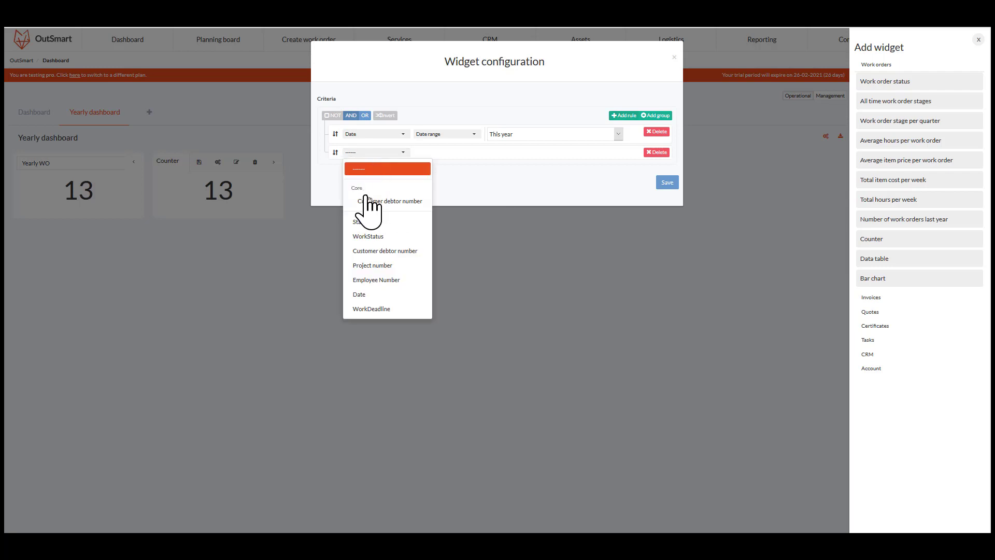
click(363, 222)
click(541, 154)
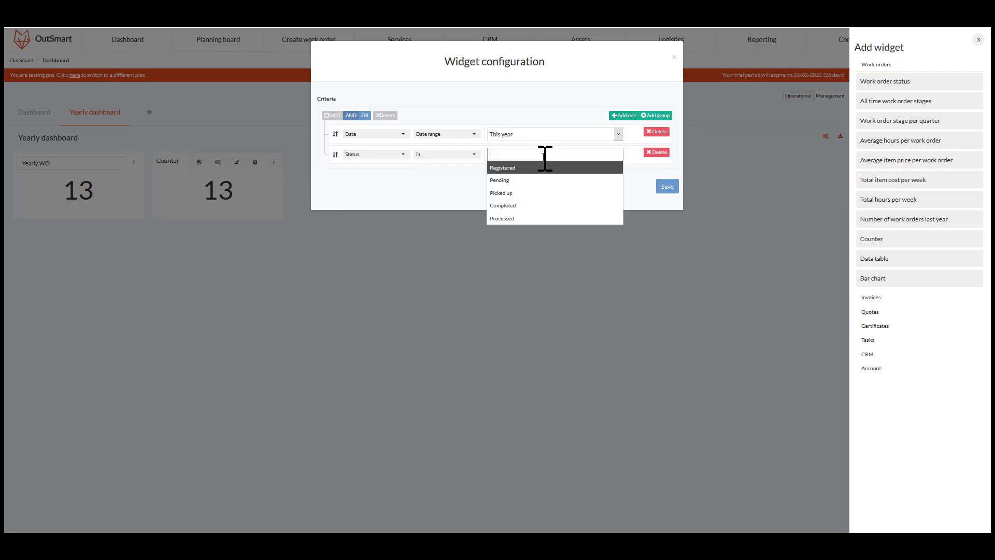
click(513, 180)
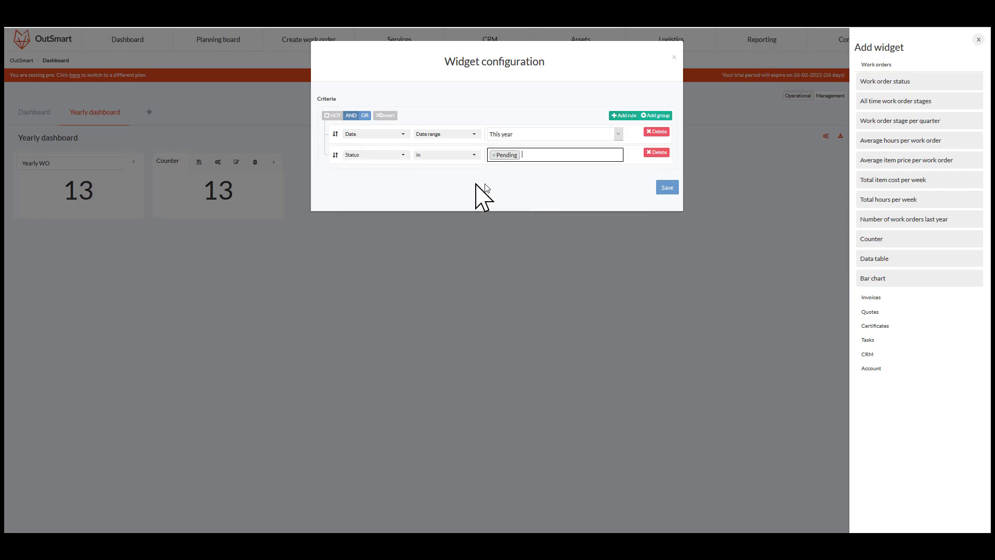
click(671, 187)
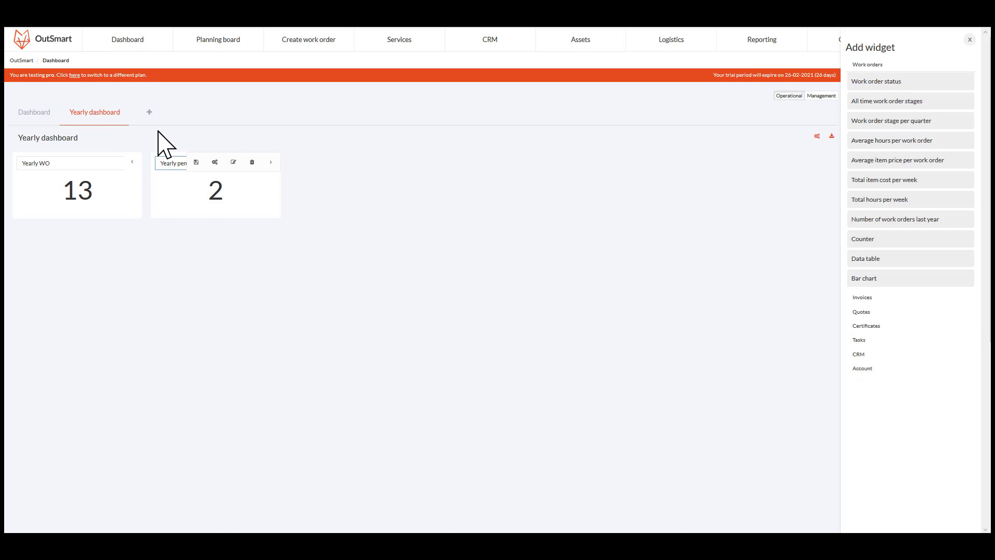
- Title the second counter Yearly pending and add a third Counter widget beside it
click(270, 162)
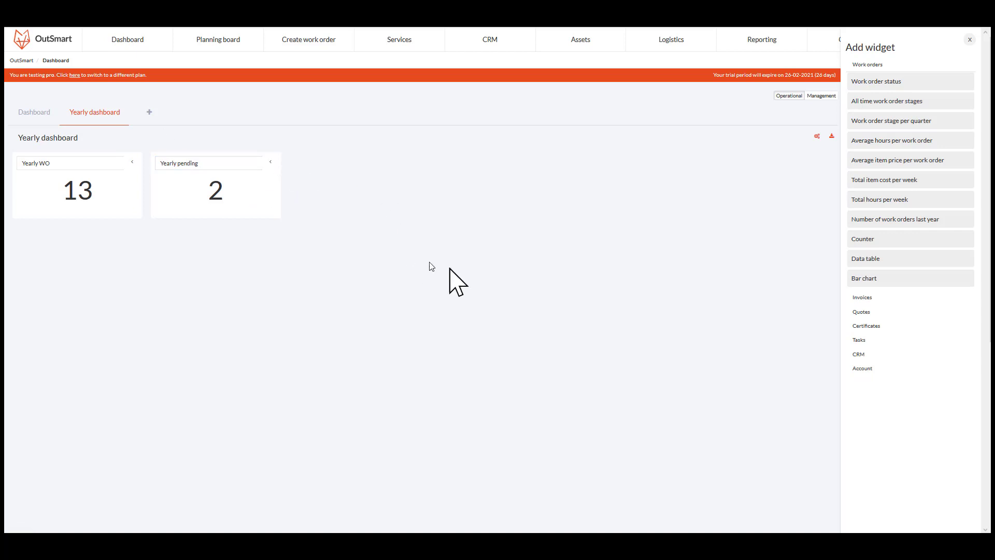
drag(864, 240, 342, 182)
click(410, 161)
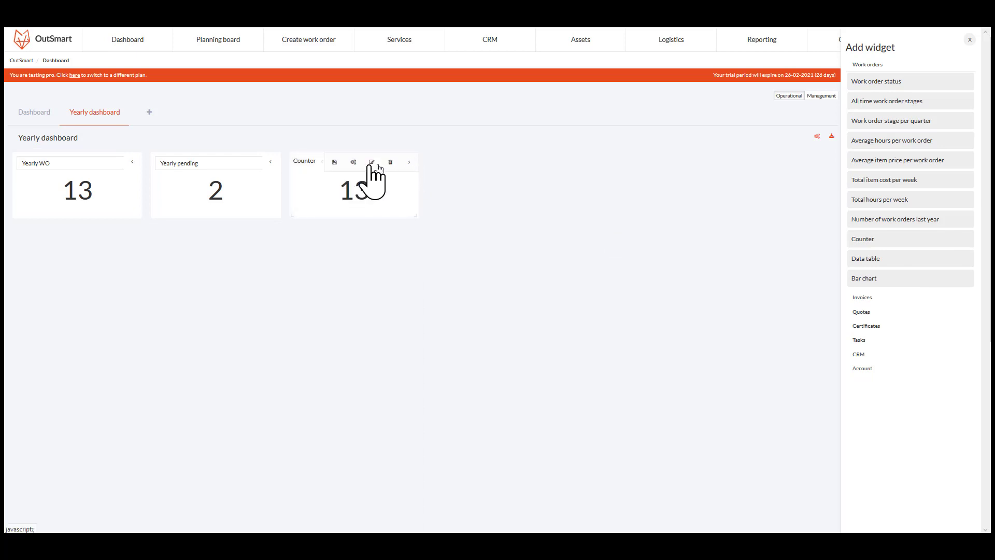
- Filter the third counter to work orders whose Date is in the date range This year
click(353, 162)
click(381, 132)
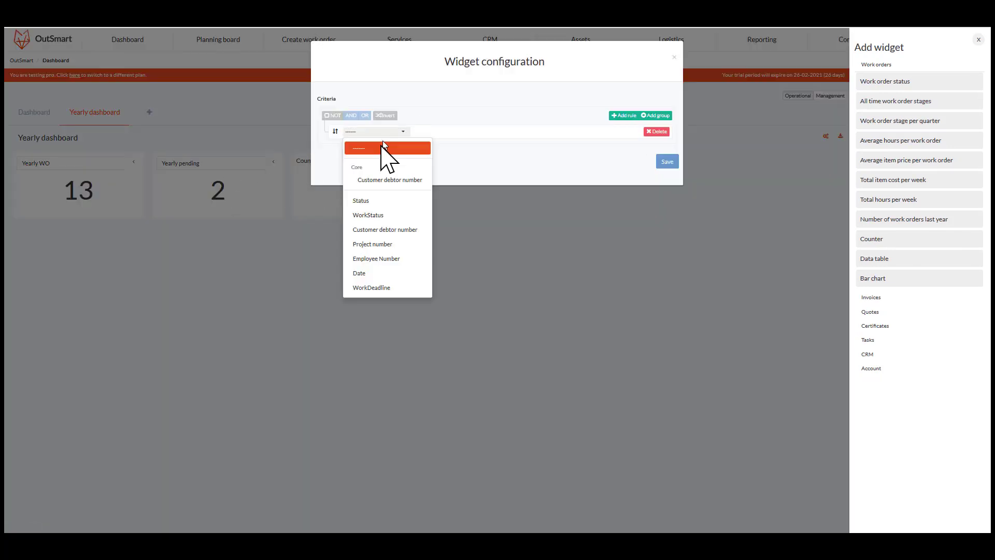
click(362, 273)
click(467, 134)
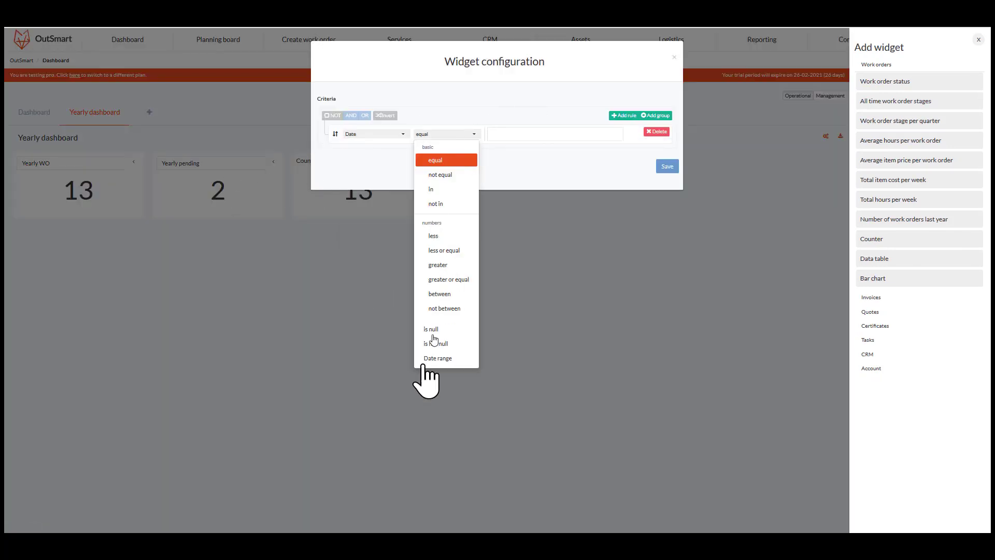
click(426, 358)
click(513, 136)
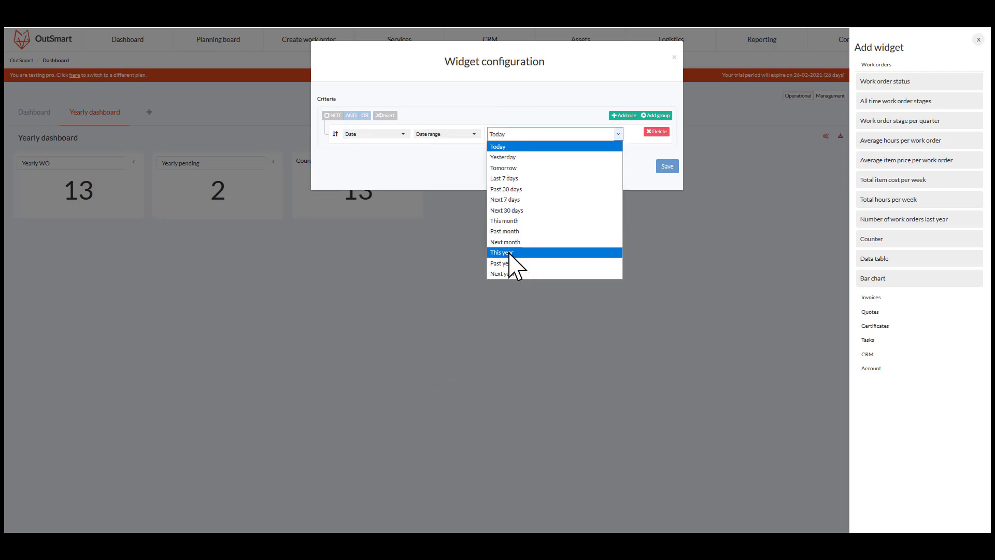
click(510, 254)
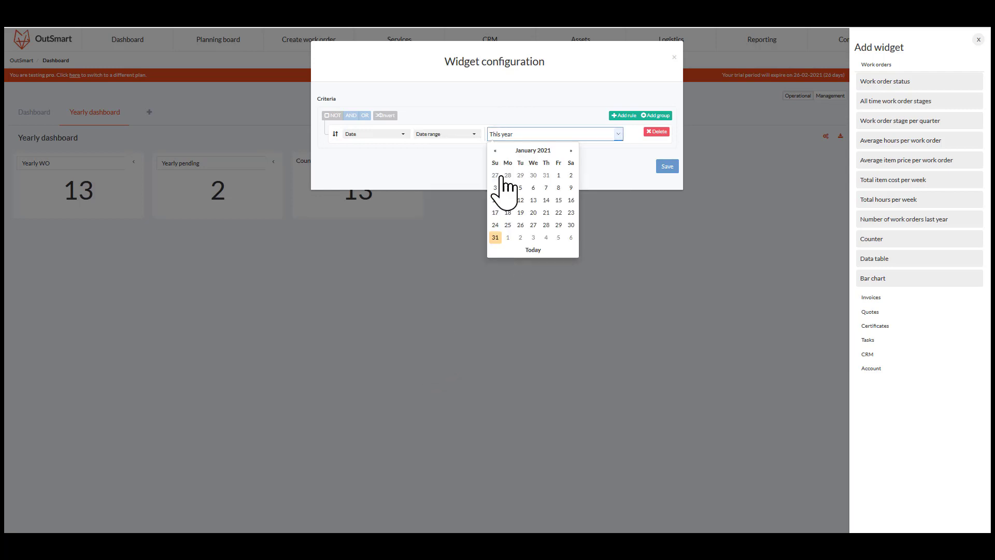
- Add a rule limiting the third counter to Status in Completed and save the configuration
click(613, 116)
click(372, 152)
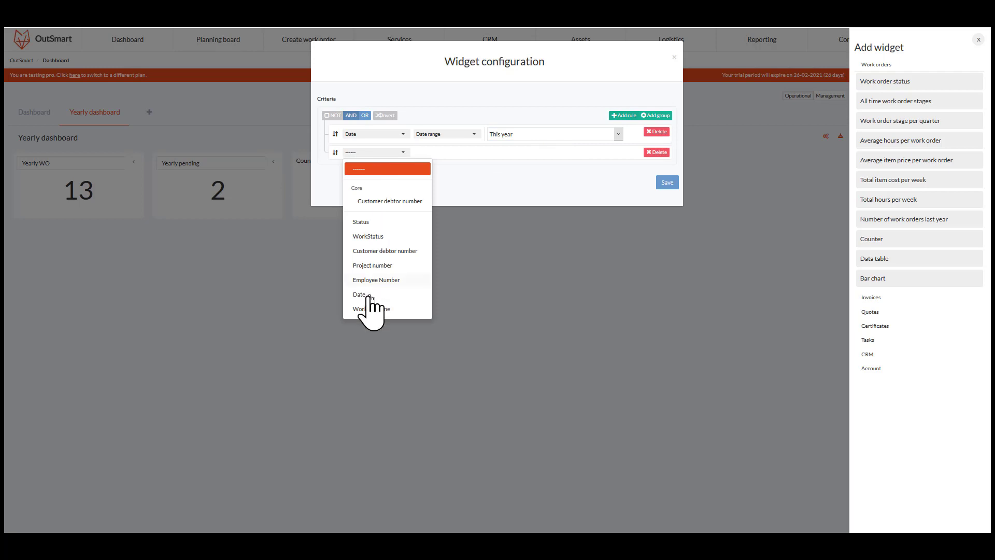
click(363, 221)
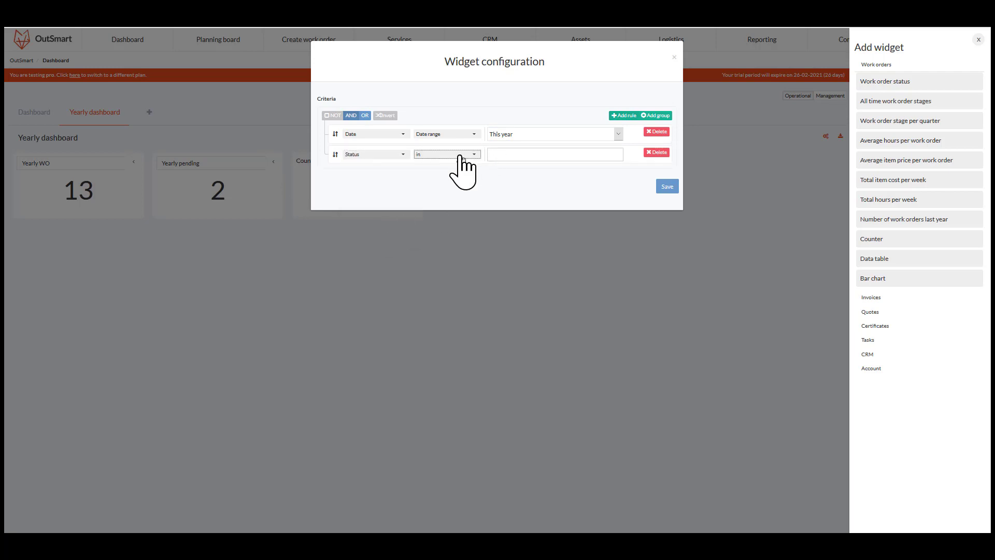
click(461, 156)
click(511, 155)
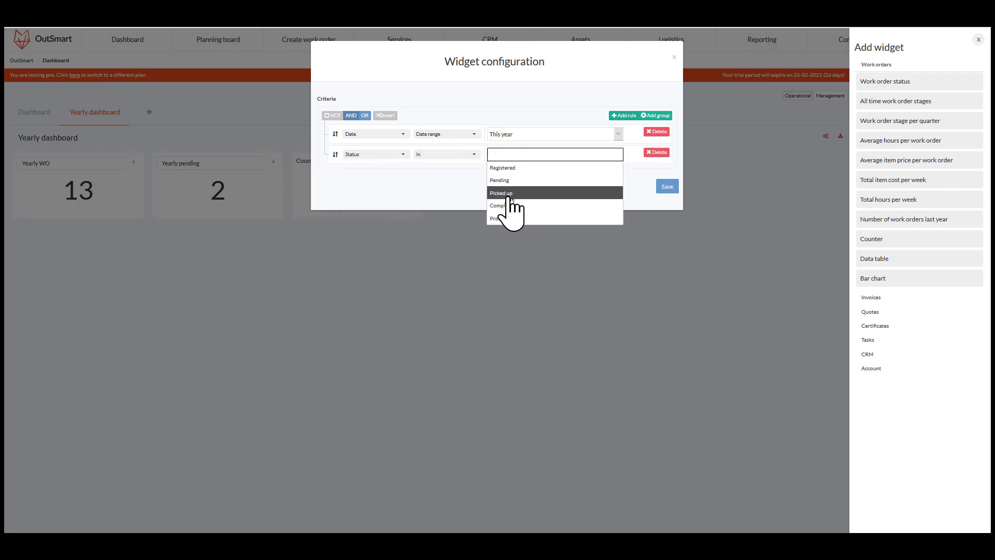
click(516, 206)
click(667, 187)
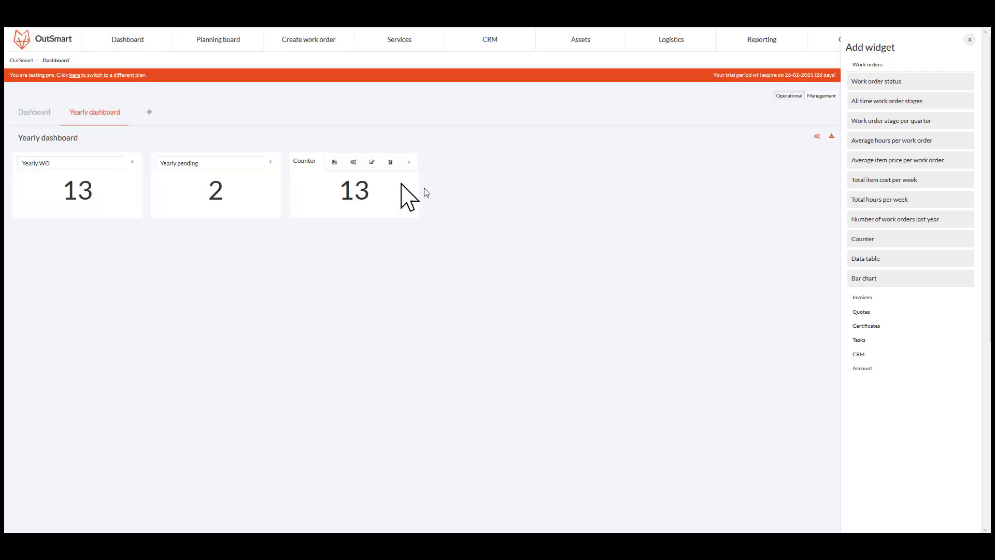
- Reopen the third counter's configuration to check its criteria, then close the dialog
click(353, 162)
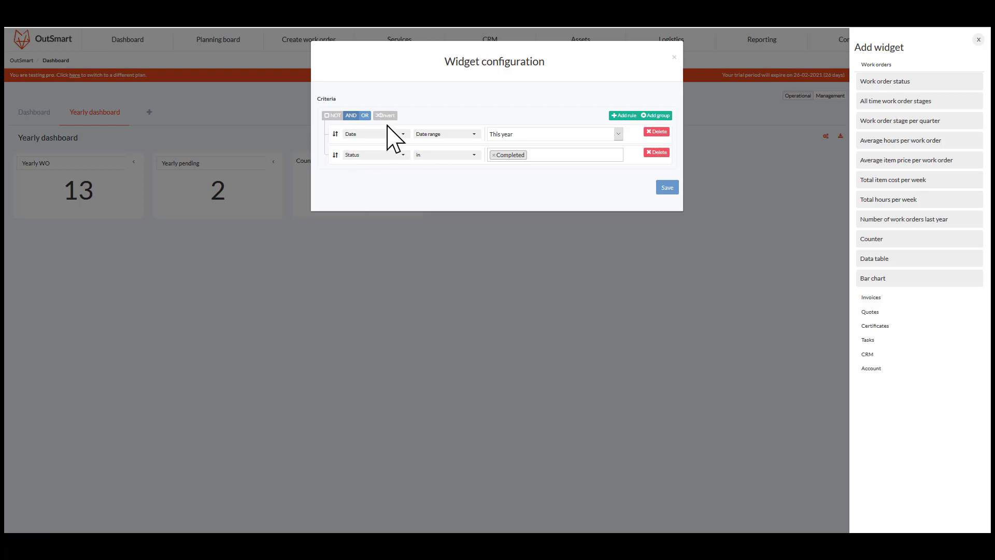
click(674, 56)
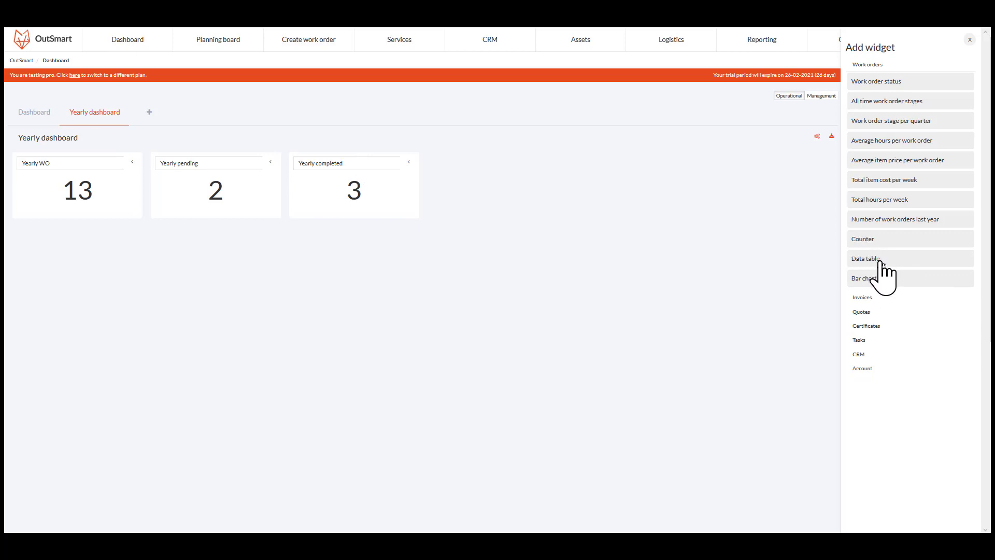
- Add a Data table widget below the counters and stretch it across the full dashboard width
drag(881, 262, 53, 240)
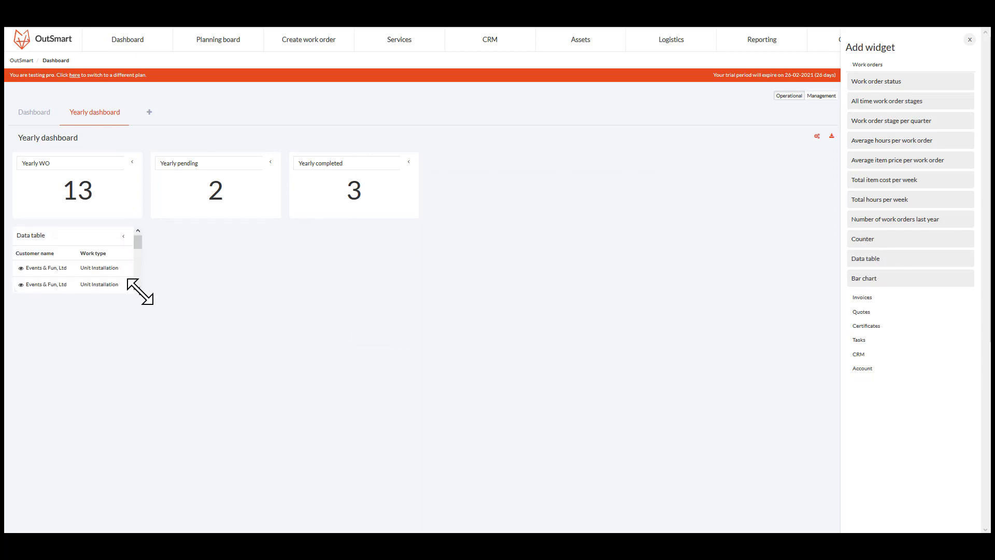
drag(139, 291, 837, 403)
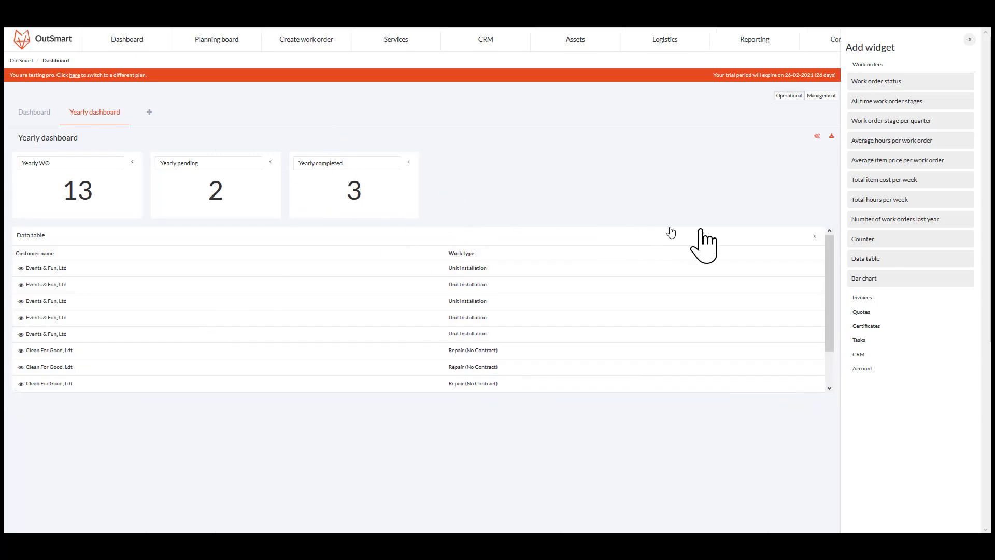
- Limit the data table to work orders with Status in Completed
click(759, 237)
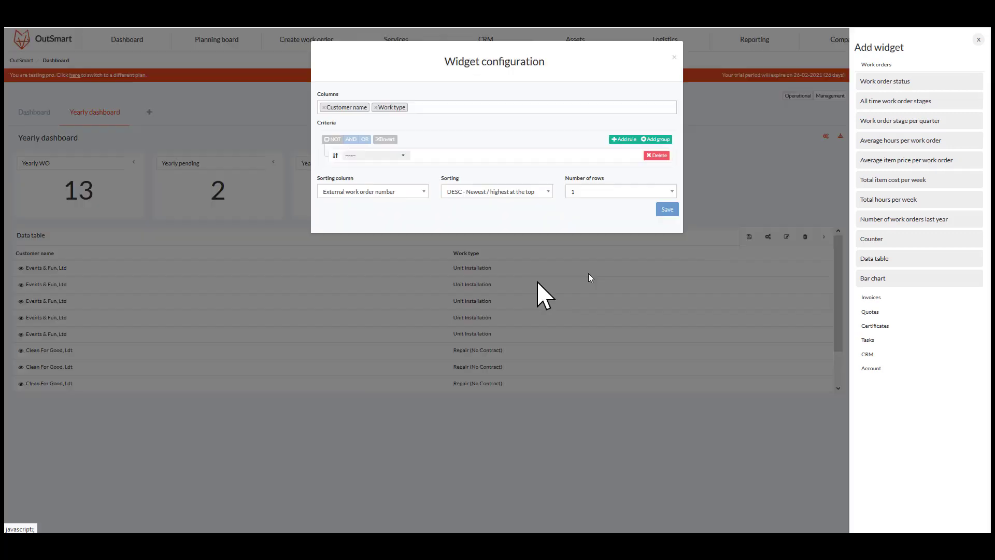
click(390, 155)
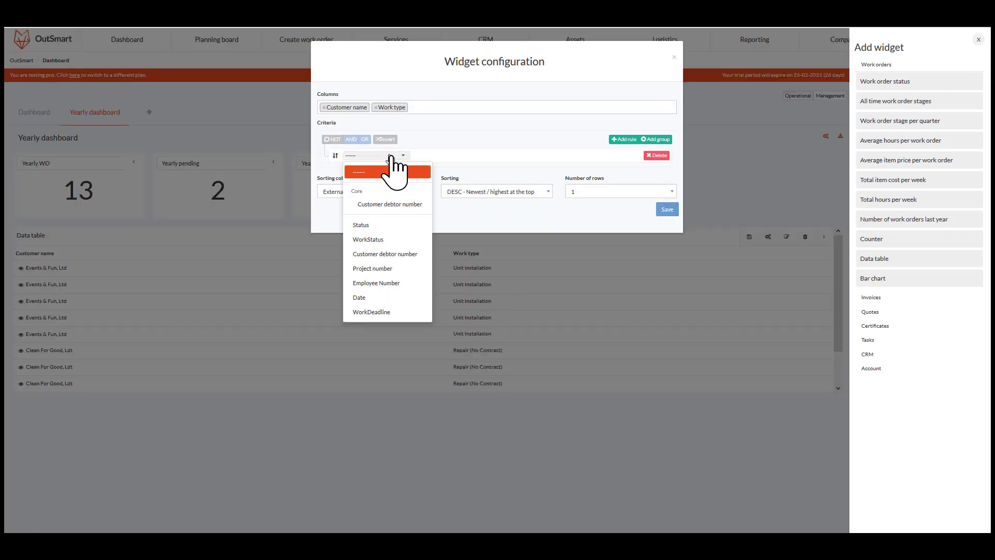
click(396, 225)
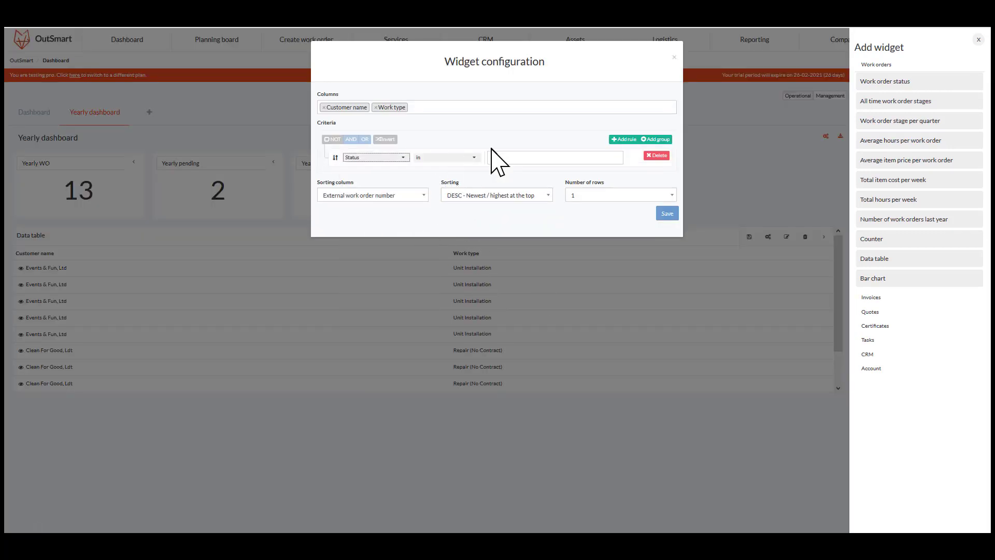
click(513, 161)
click(537, 210)
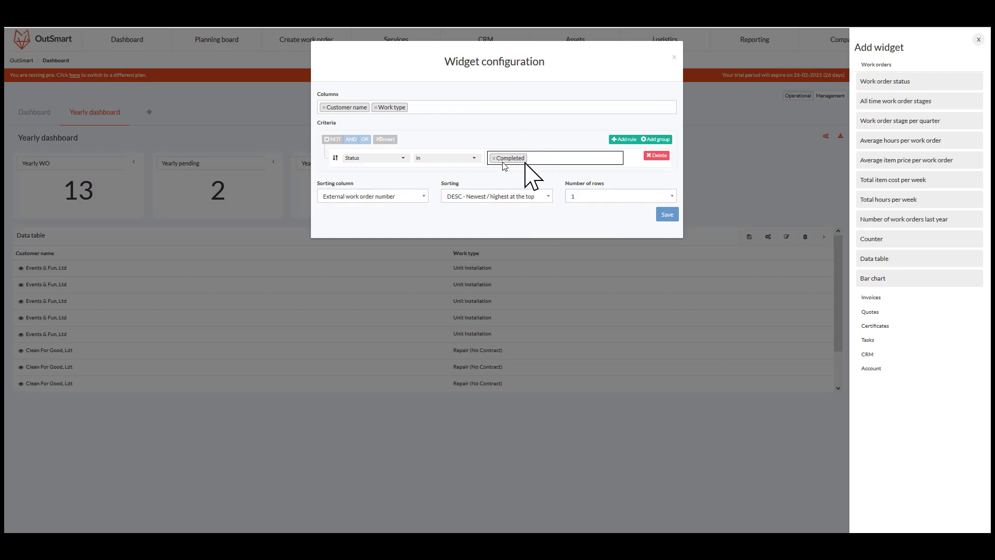
- Add a rule filtering the data table's Date by the date range This year
click(624, 140)
click(386, 177)
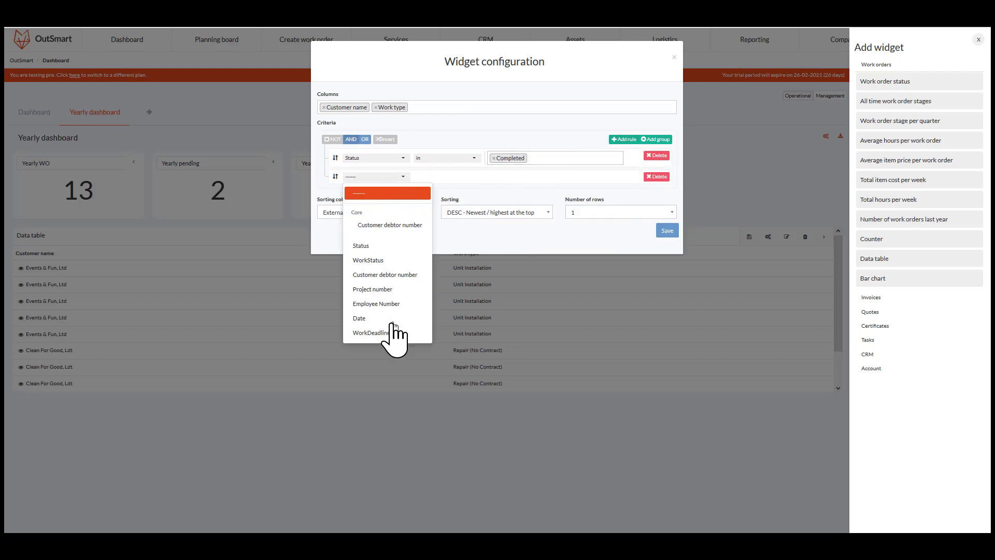
click(382, 317)
click(446, 180)
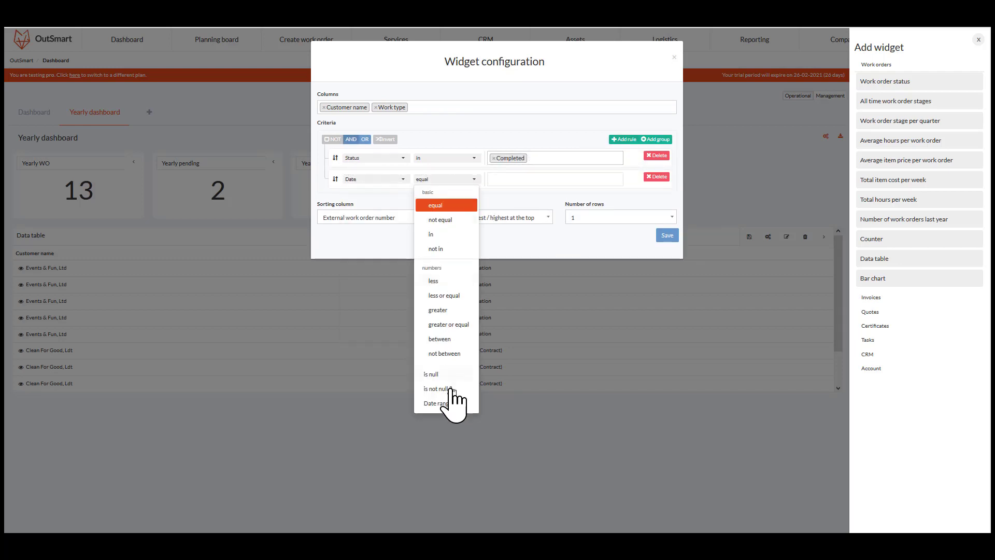
click(438, 403)
click(544, 179)
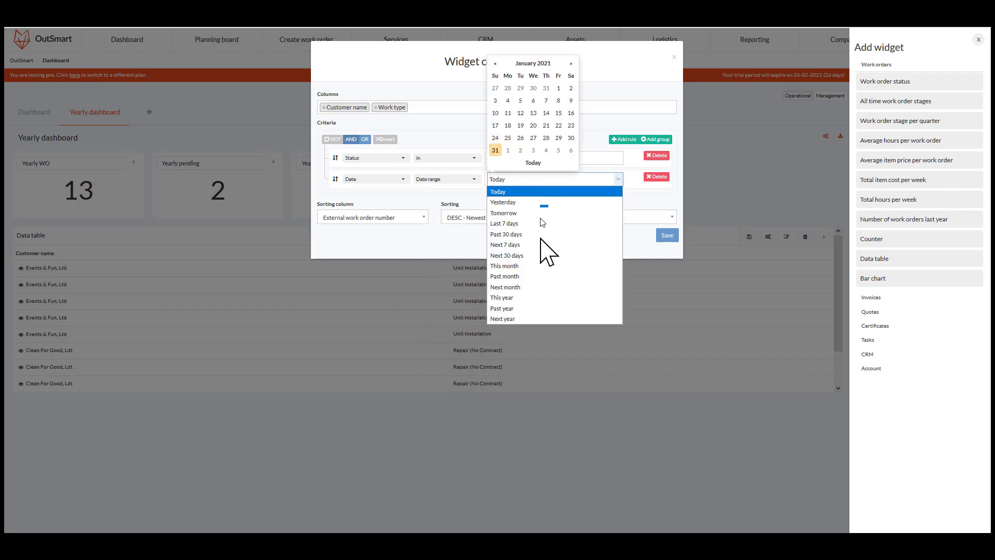
click(536, 303)
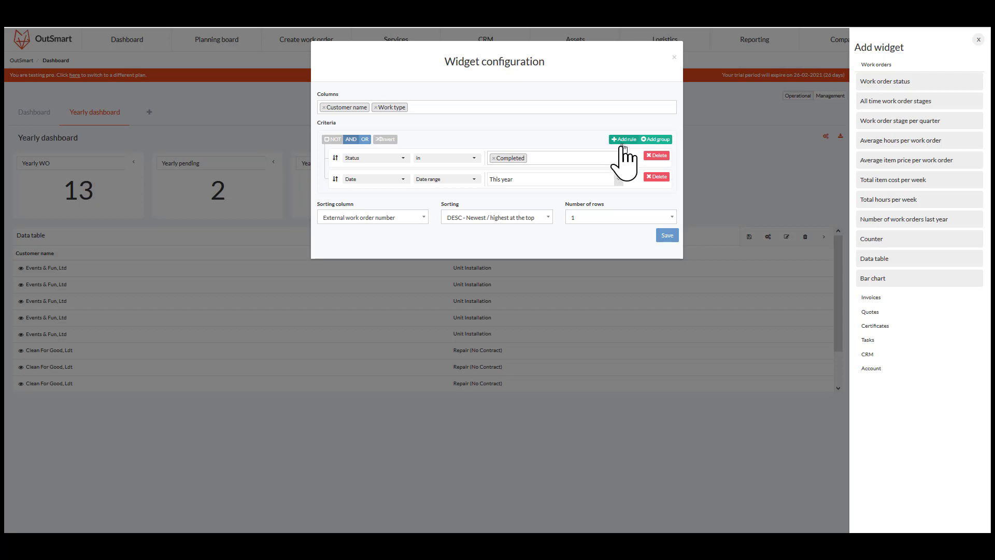
- Add Date to the data table's displayed columns after Customer name and Work type
click(445, 109)
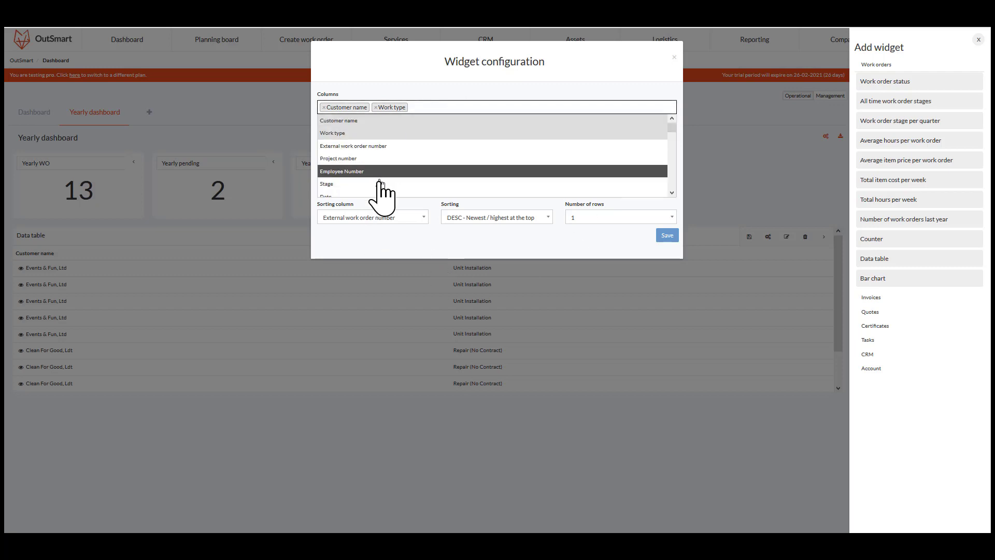
scroll(383, 171, down, 1)
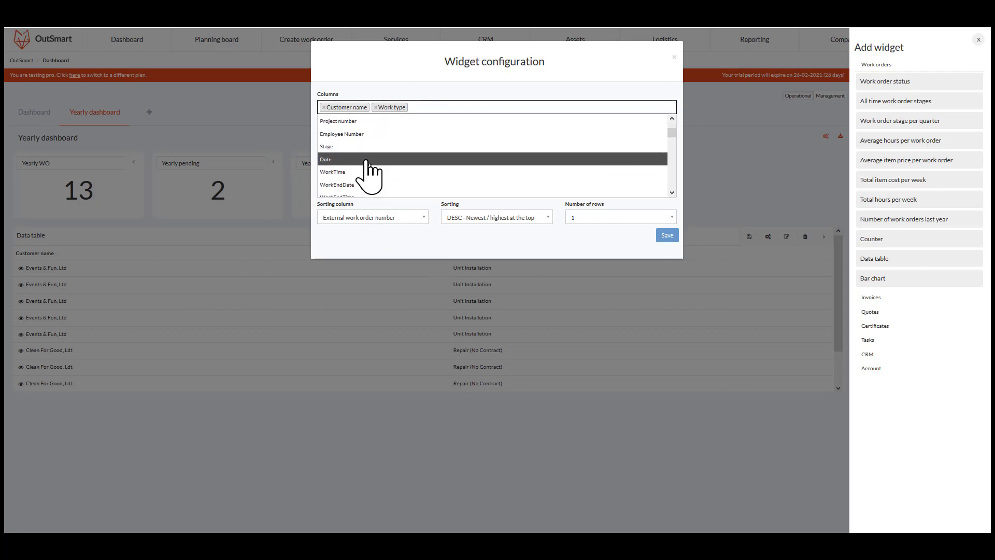
click(370, 159)
click(436, 107)
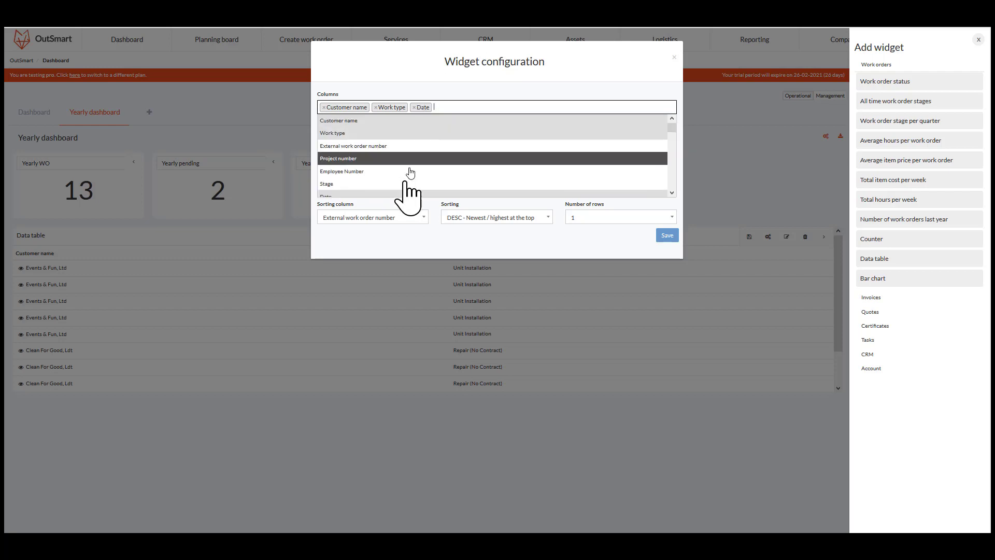
scroll(373, 195, down, 2)
scroll(368, 184, down, 3)
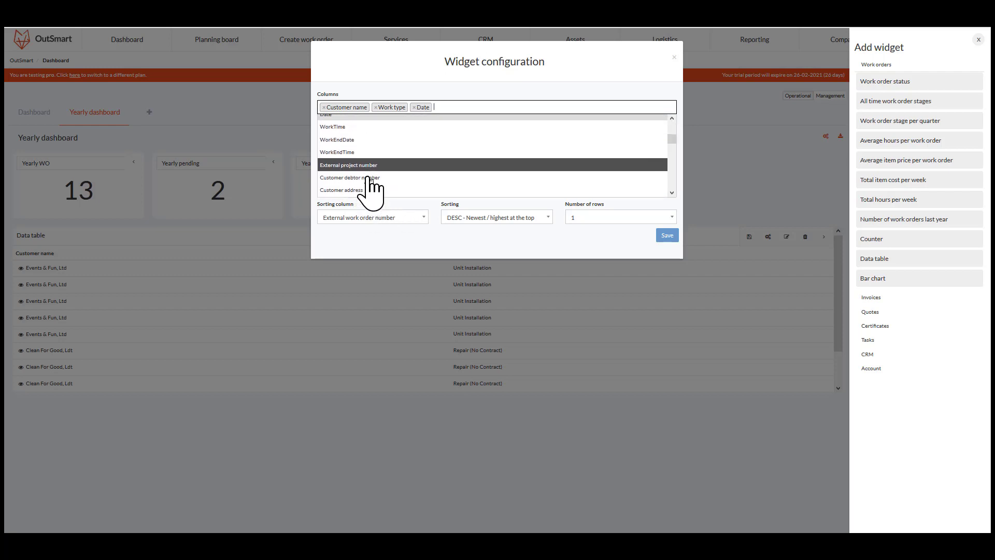
scroll(370, 184, down, 5)
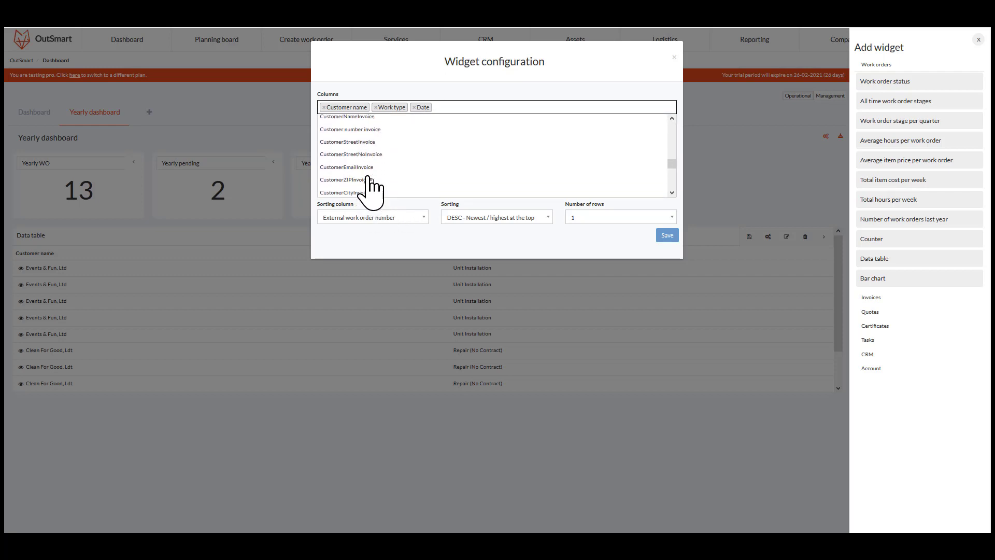
scroll(370, 182, up, 5)
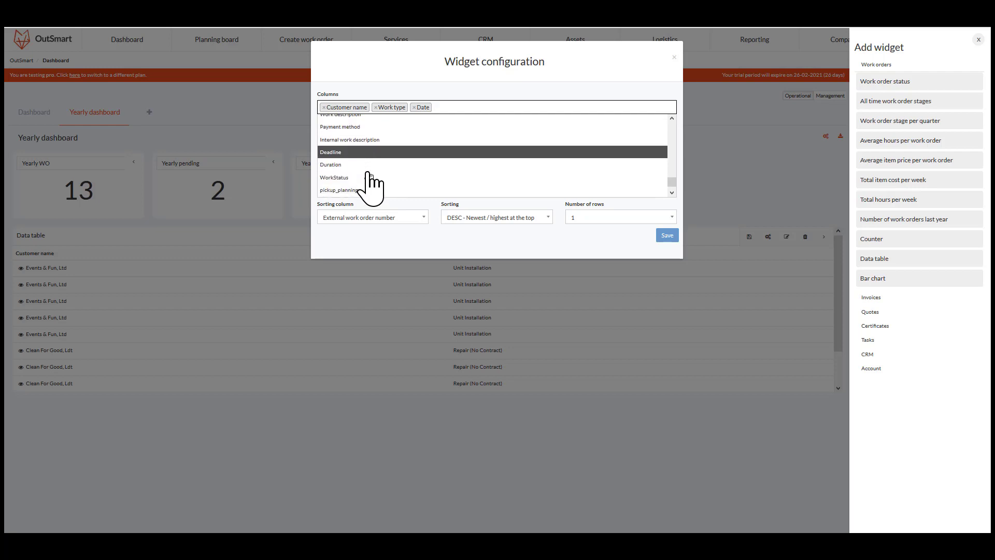
scroll(370, 182, up, 5)
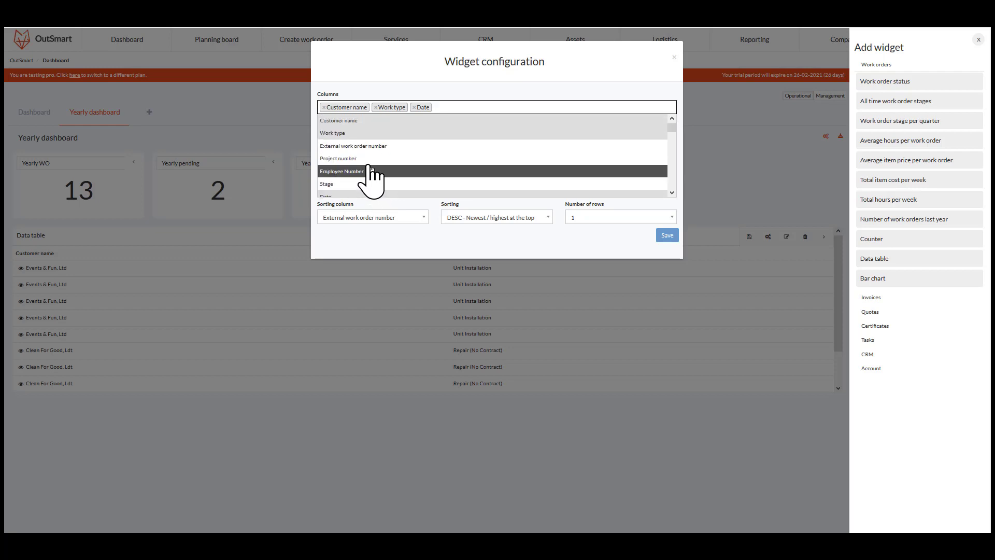
click(450, 108)
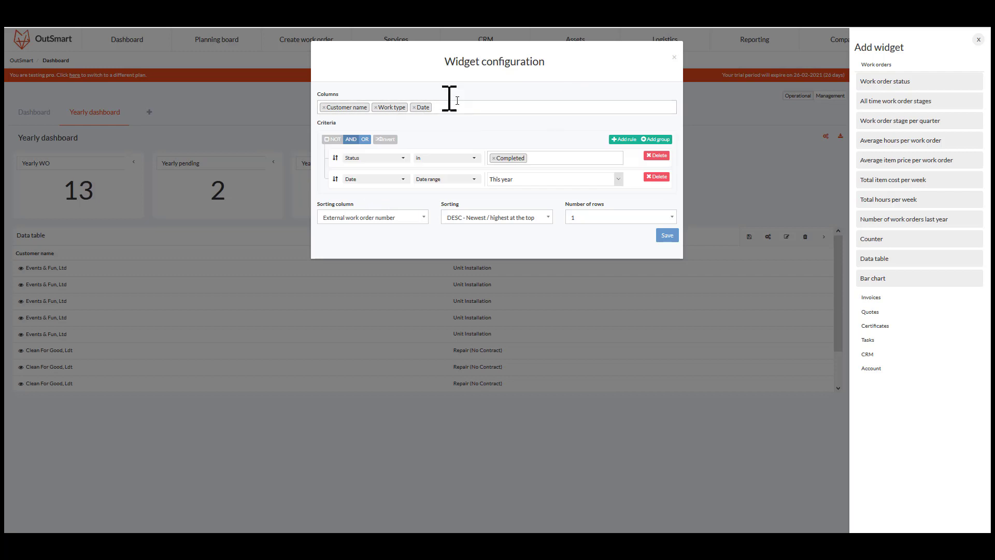
- Sort the data table by Date, ASC - Oldest/Lowest at the bottom, show 15 rows, and save the configuration
click(343, 218)
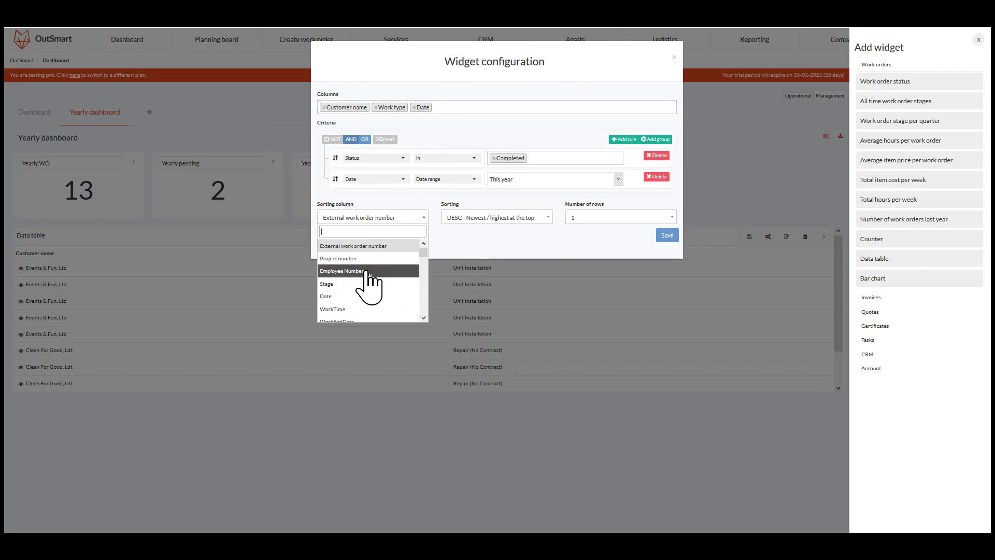
click(362, 296)
click(518, 223)
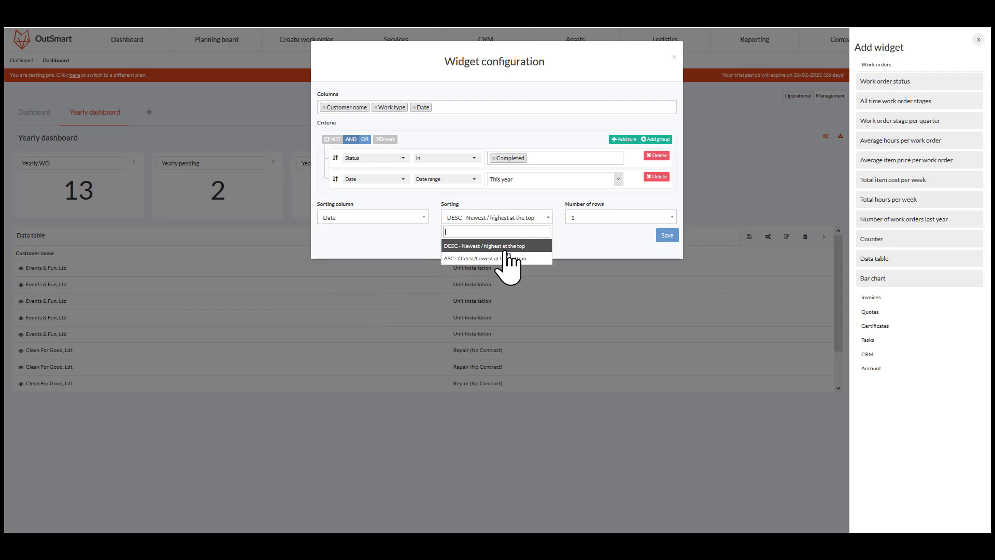
click(511, 261)
click(614, 218)
click(622, 286)
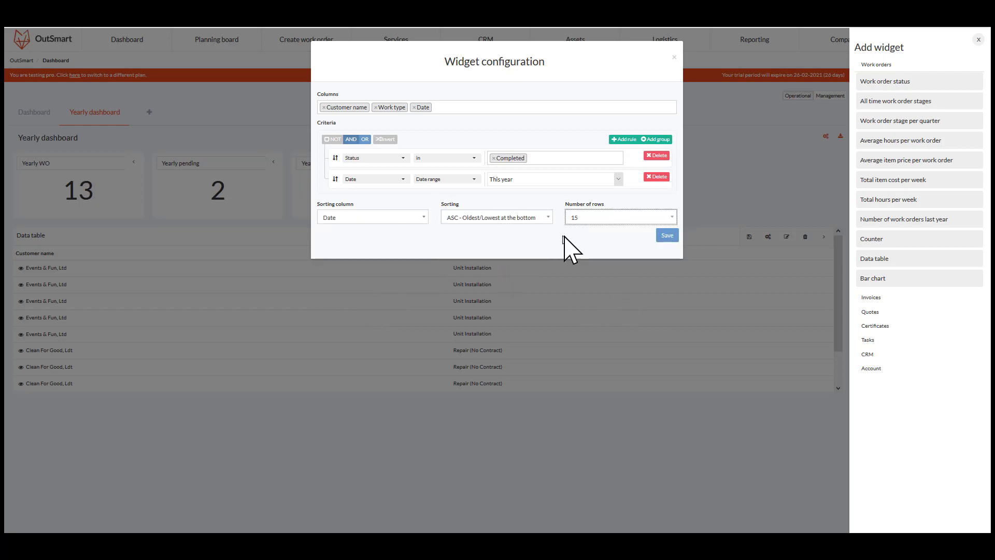
click(668, 236)
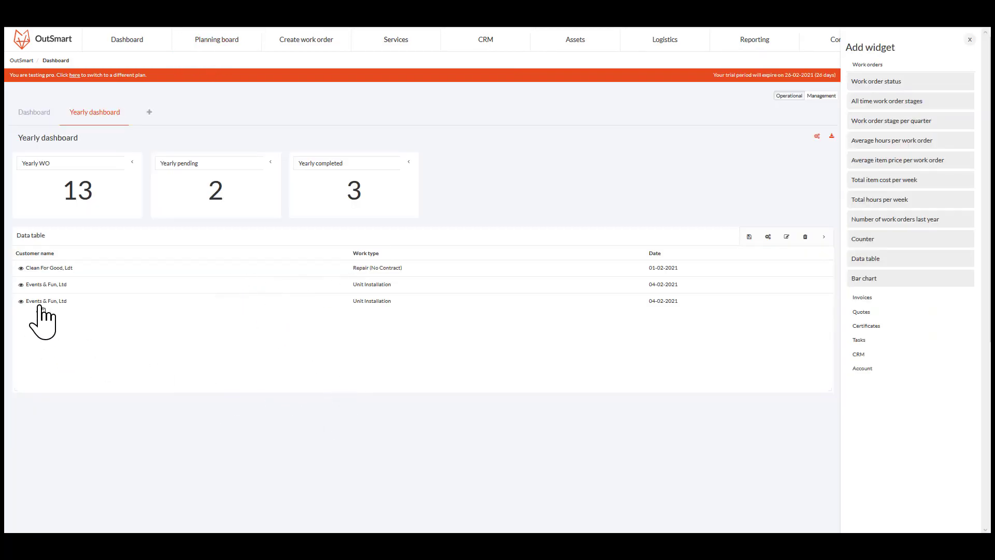
- Open the Clean For Good, Ltd work order from the data table and change its stage
click(20, 269)
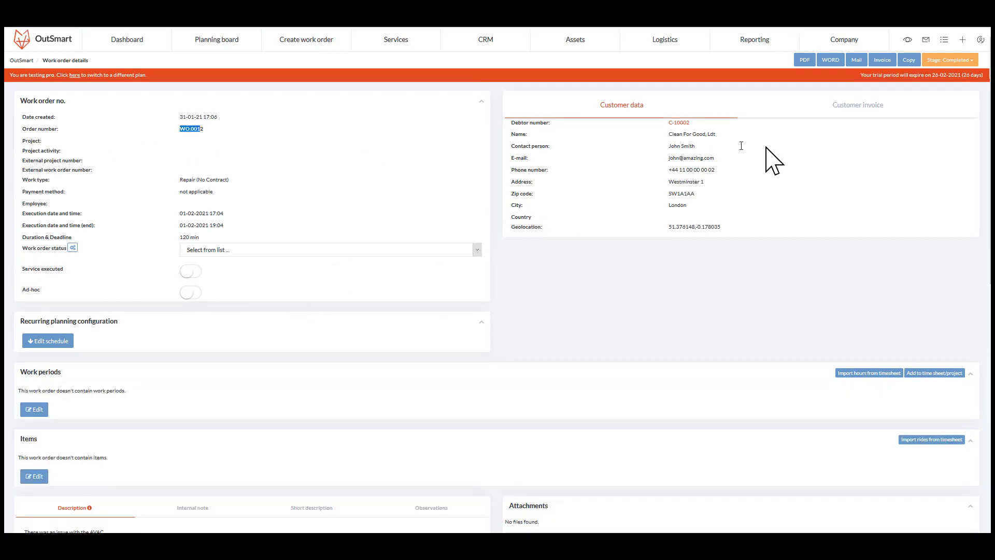
click(857, 109)
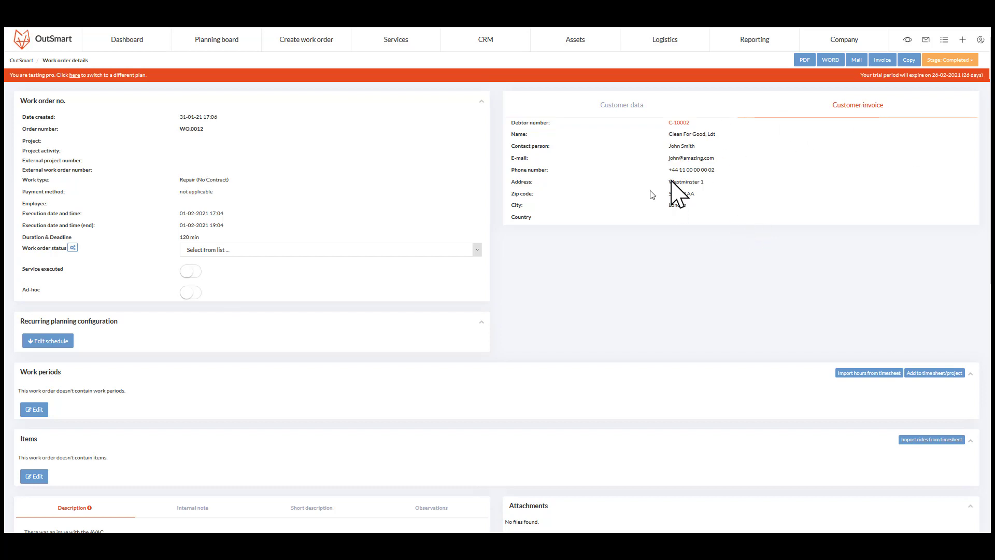
click(965, 60)
click(944, 106)
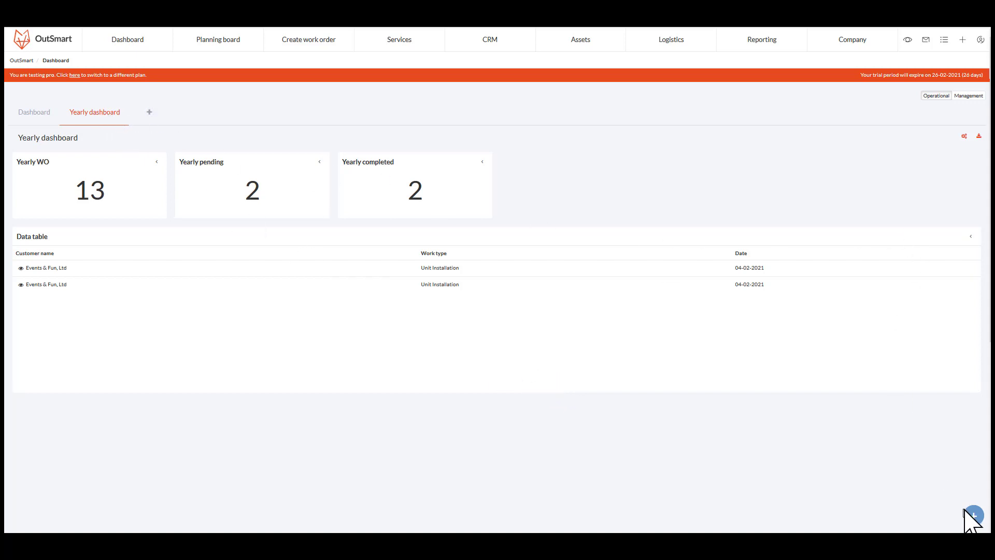
- Add a Bar chart widget from the work order widgets below the data table and stretch it to full width
click(965, 510)
click(863, 64)
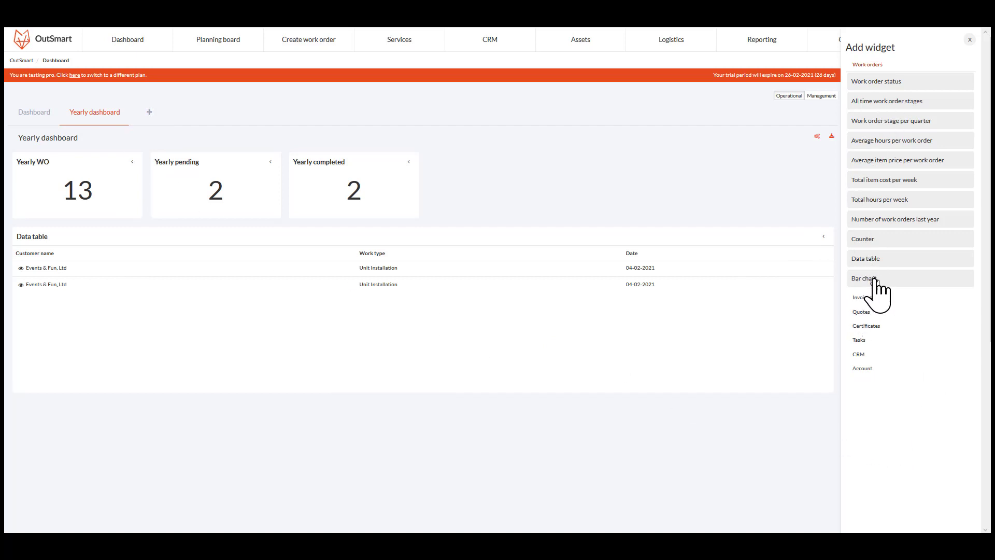
drag(876, 284, 52, 412)
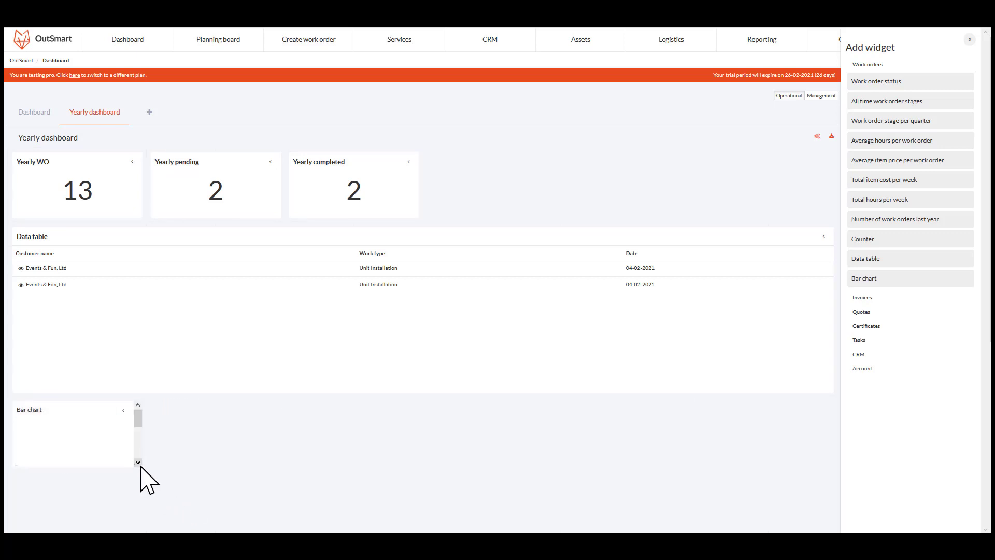
drag(142, 463, 826, 521)
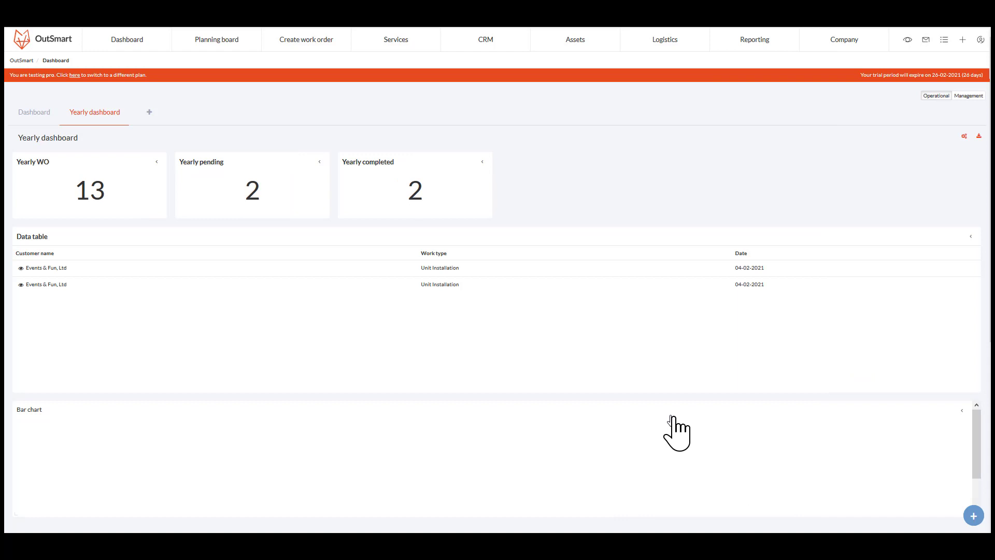
- Open the bar chart's configuration and set it to group based on Work type
click(962, 410)
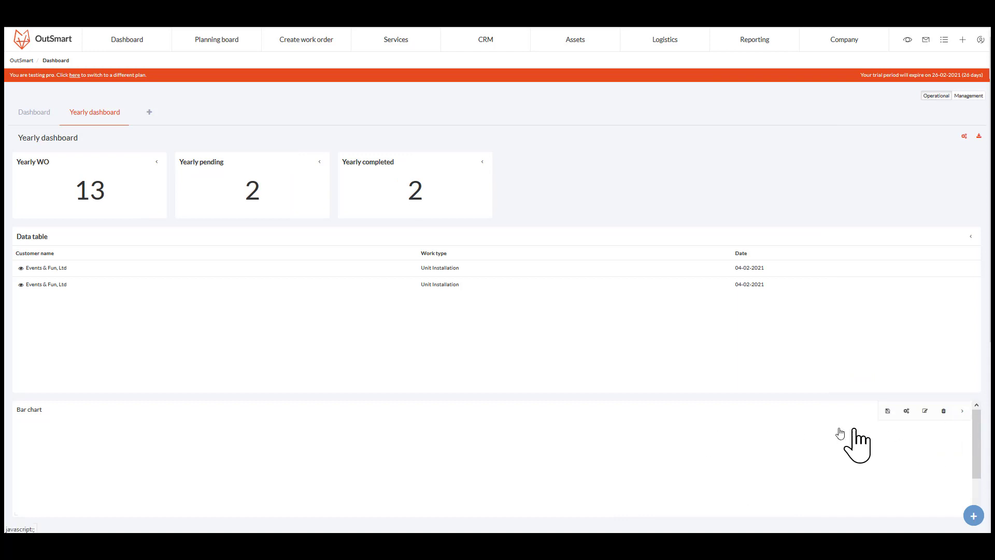
click(906, 411)
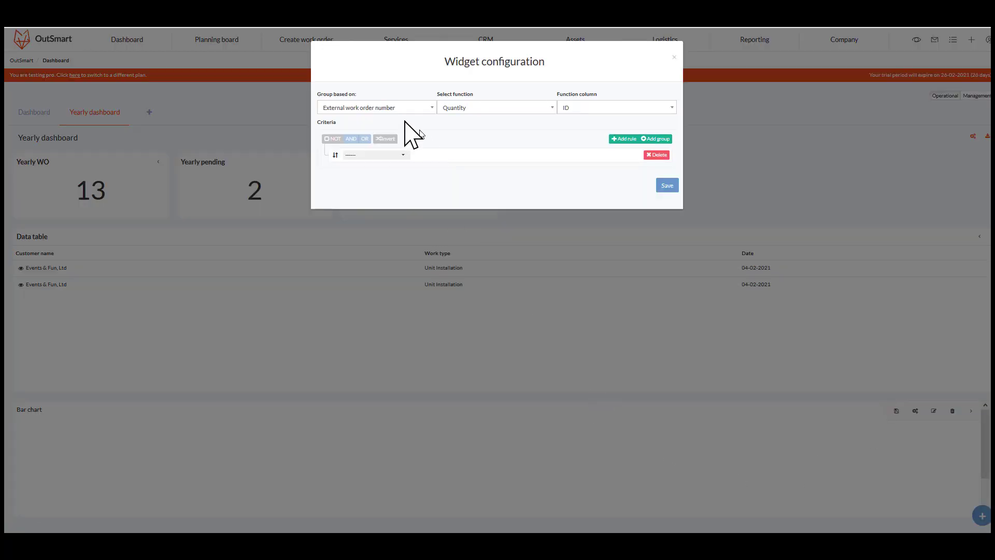
click(392, 107)
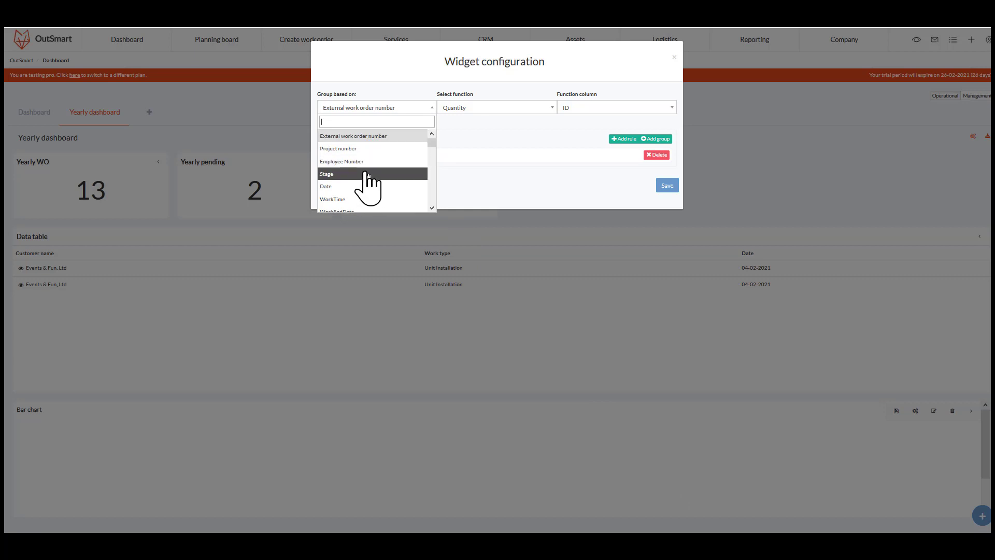
text(work)
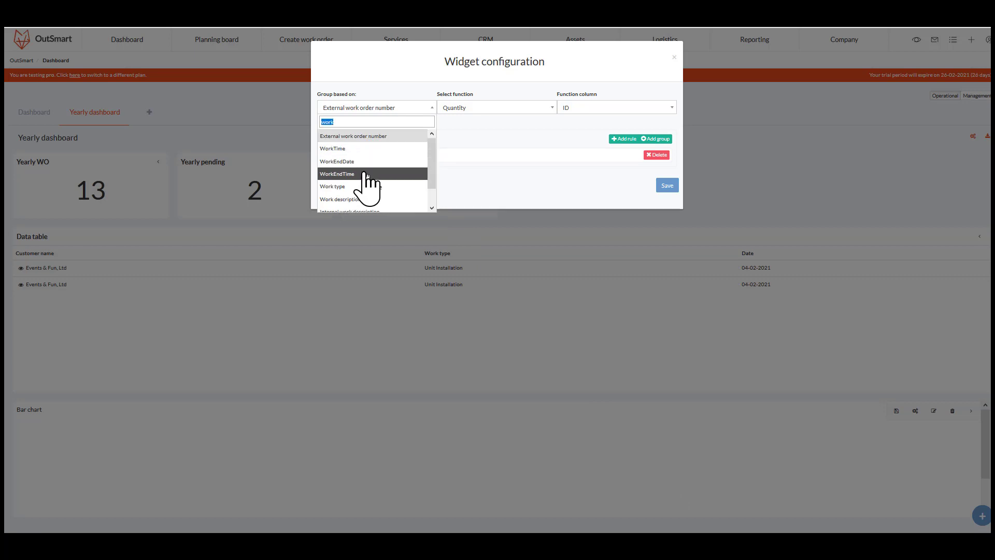
text(type)
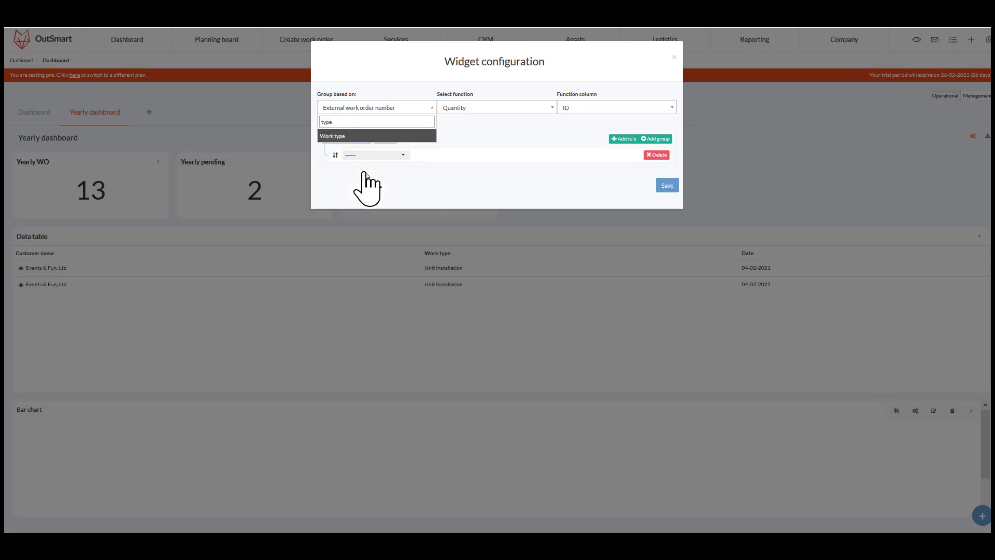
key(Return)
click(524, 166)
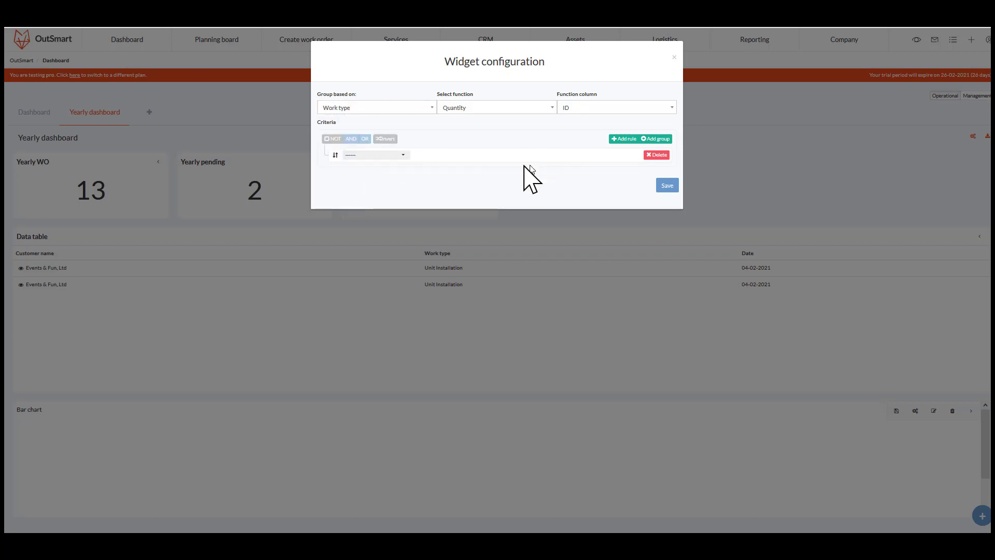
click(384, 154)
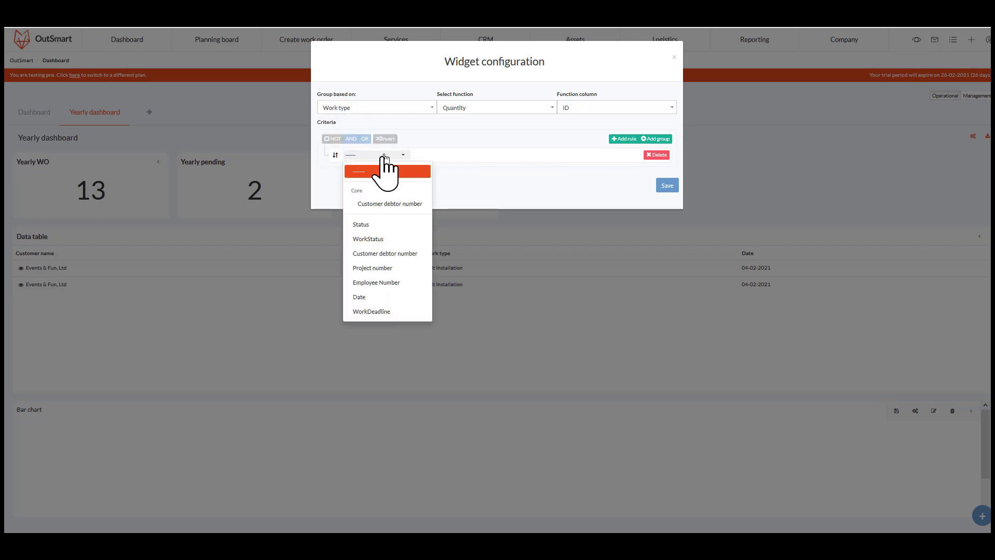
click(368, 226)
click(462, 157)
click(518, 189)
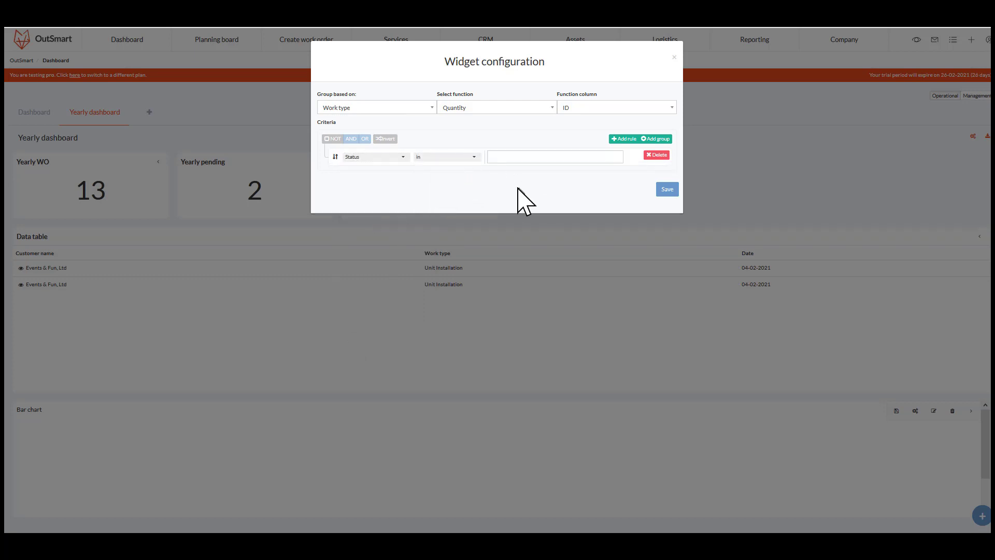
click(556, 158)
click(442, 194)
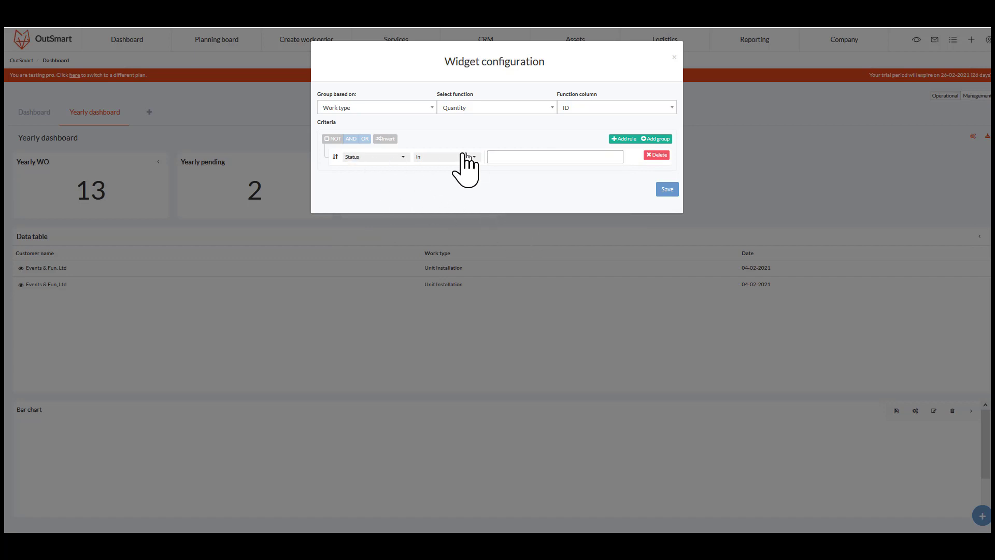
- Filter the bar chart by Date with the Date range This year and save the configuration
click(388, 158)
click(362, 310)
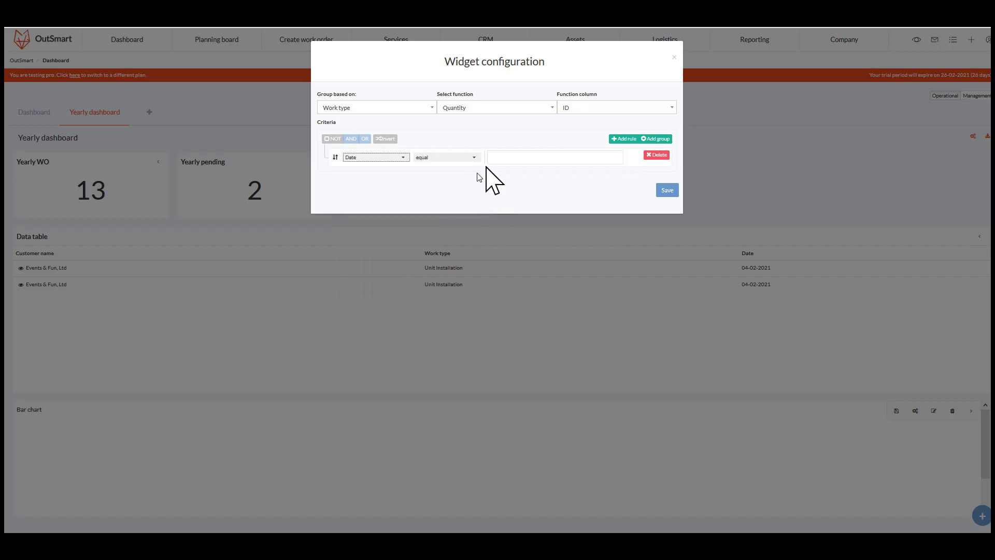
click(494, 157)
click(446, 157)
click(443, 382)
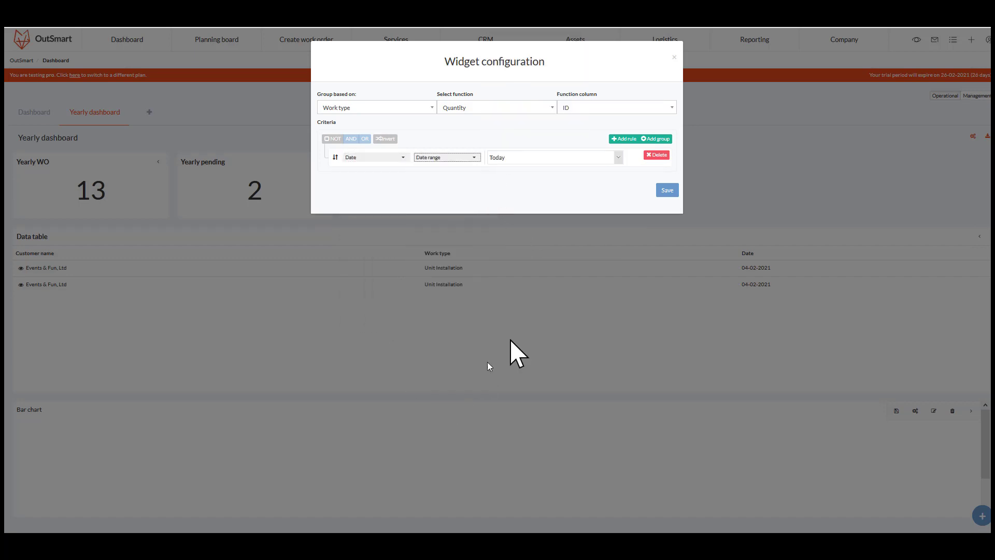
click(523, 159)
click(506, 293)
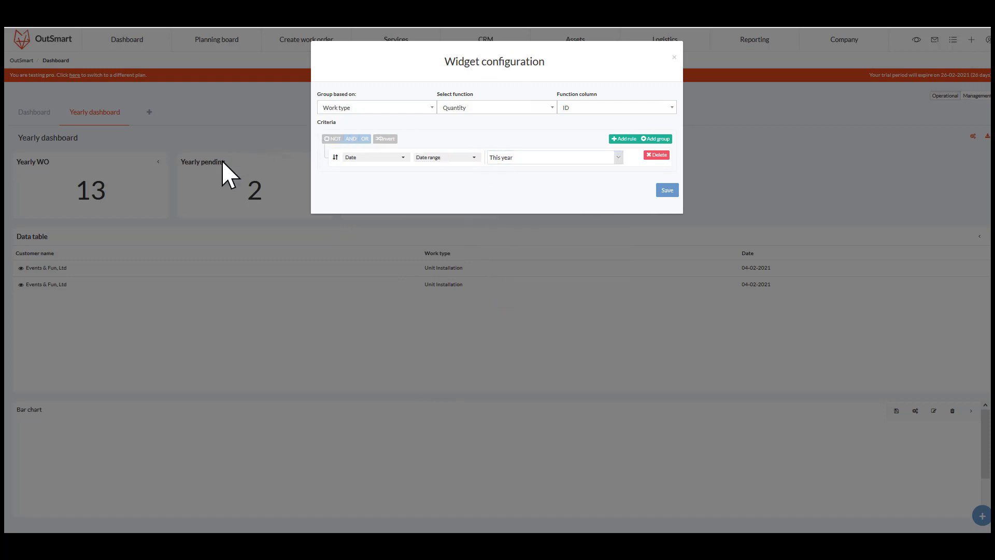
click(667, 190)
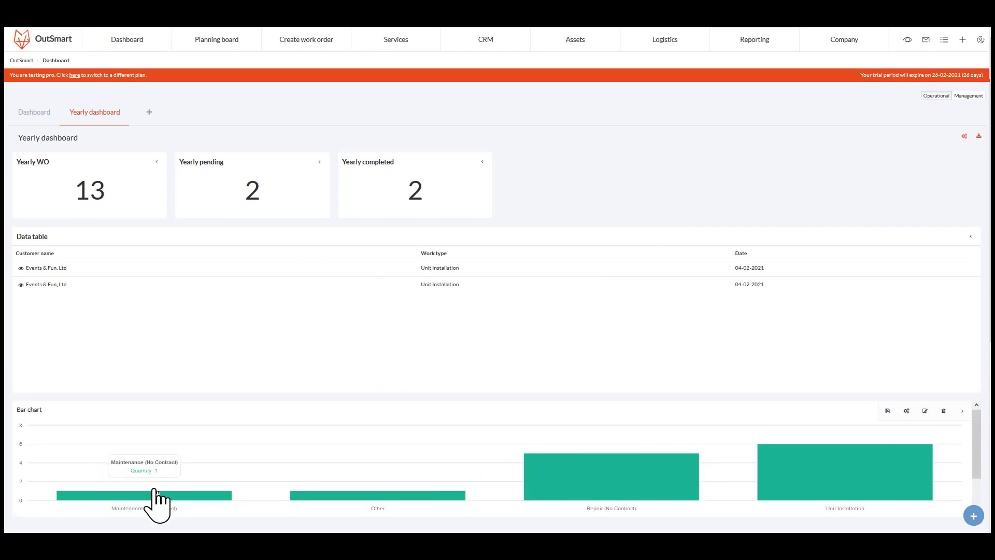
- Add a Data table widget from the work order widgets below the bar chart and resize it
scroll(518, 342, down, 1)
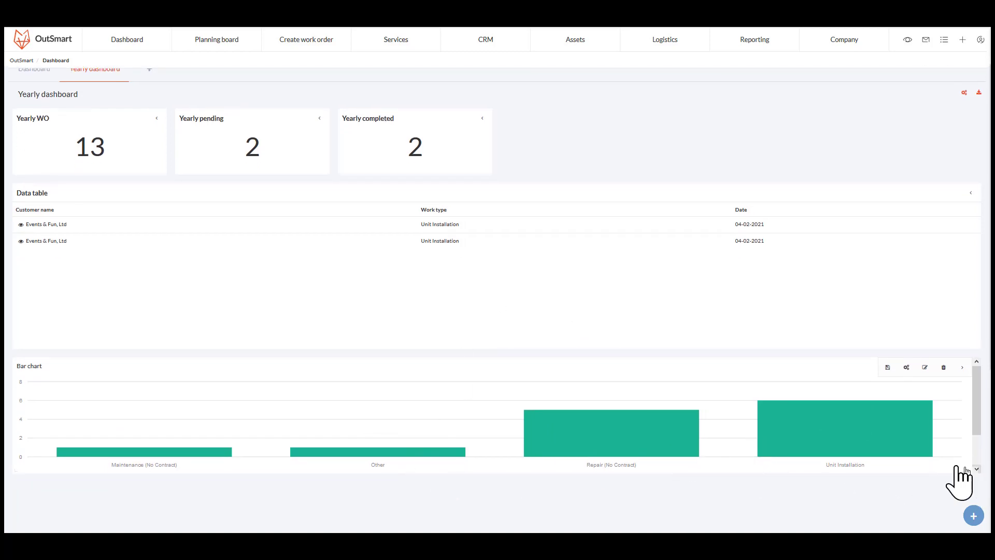
scroll(638, 338, up, 1)
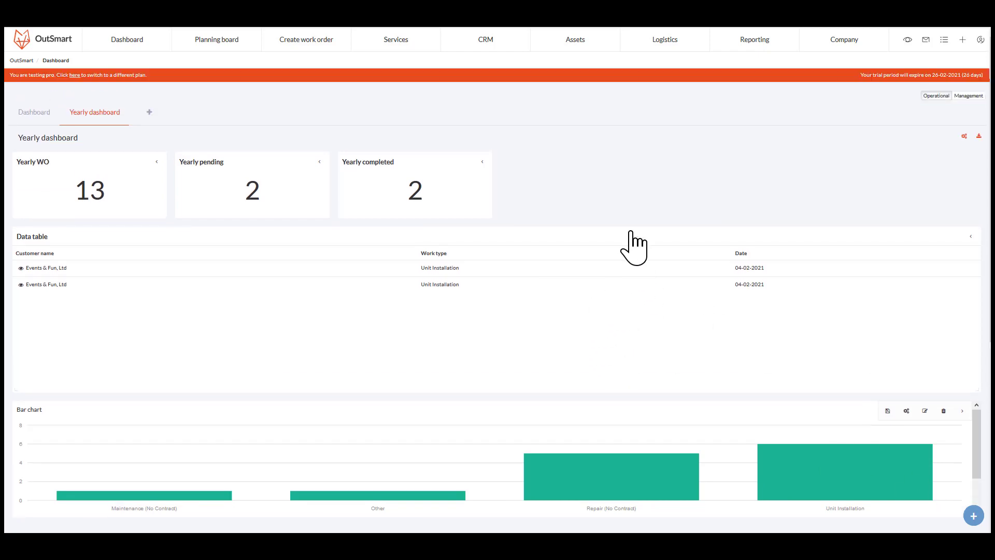
click(973, 516)
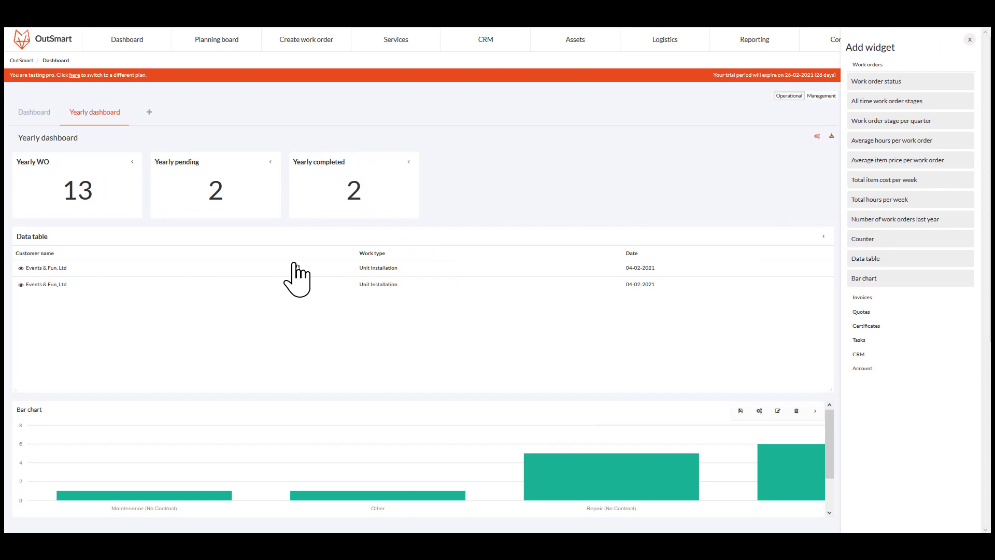
scroll(296, 357, down, 3)
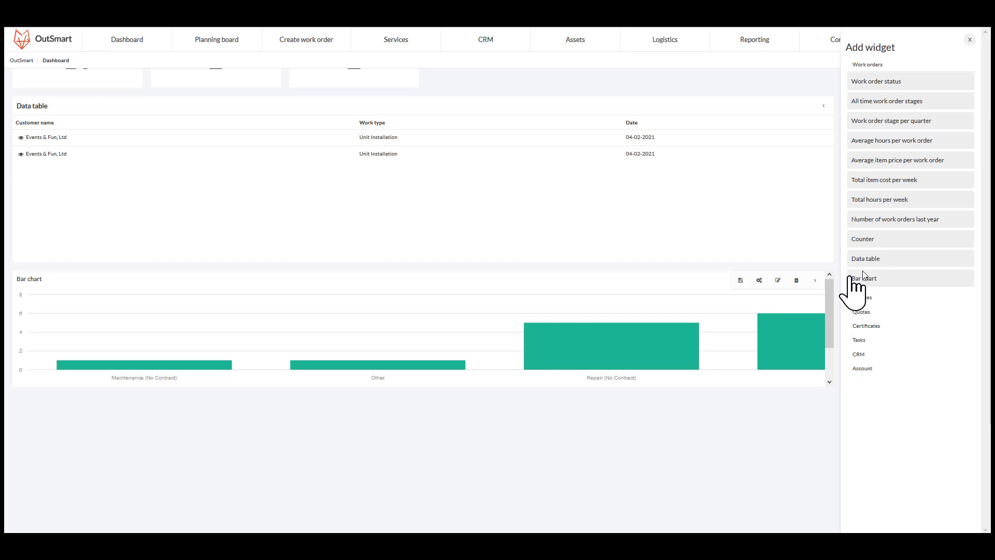
scroll(661, 334, up, 3)
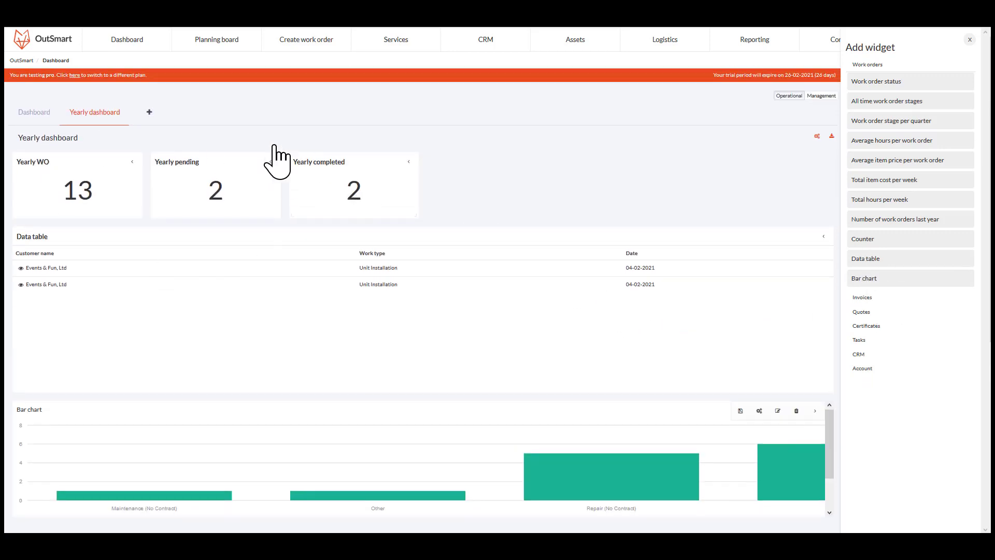
scroll(190, 237, down, 3)
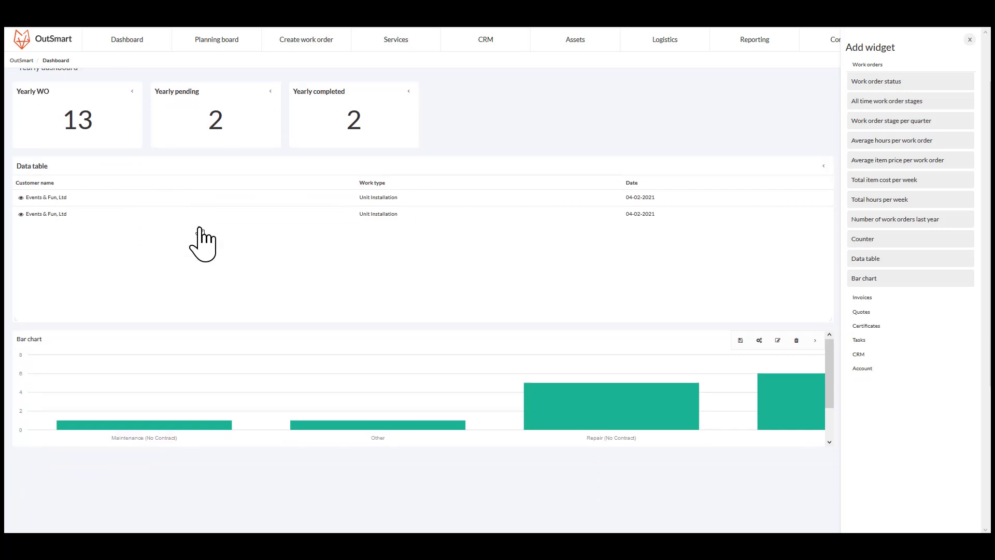
mouse_move(345, 373)
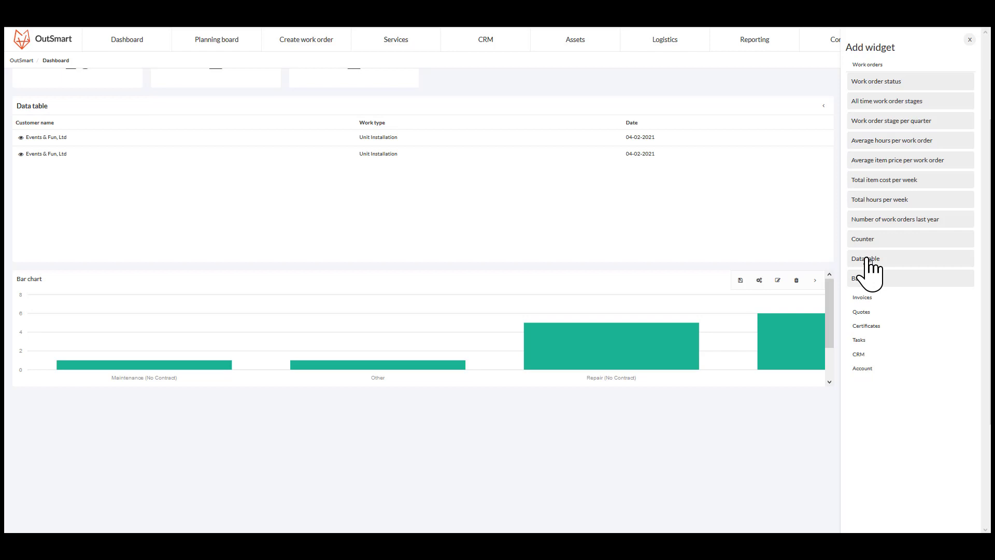
drag(867, 258, 230, 414)
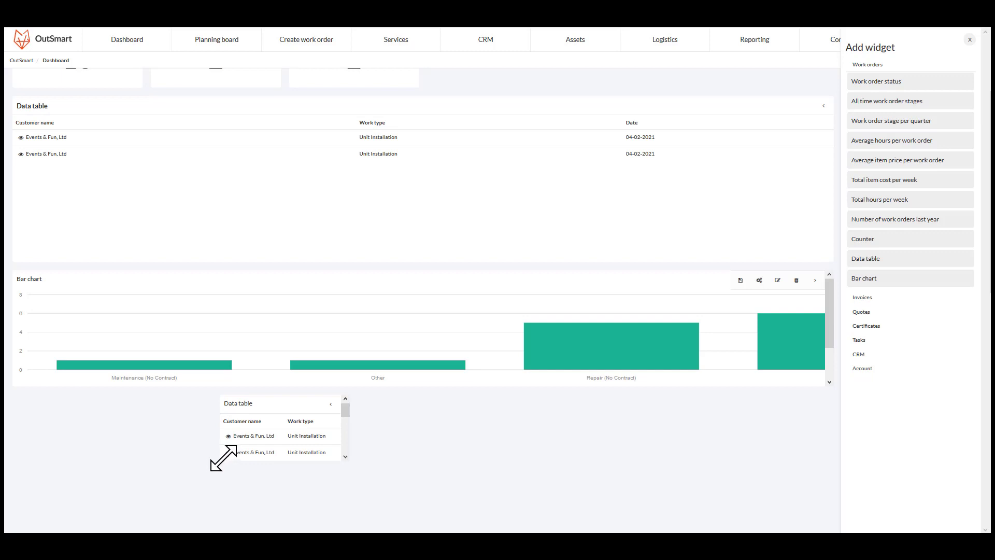
drag(222, 456, 26, 492)
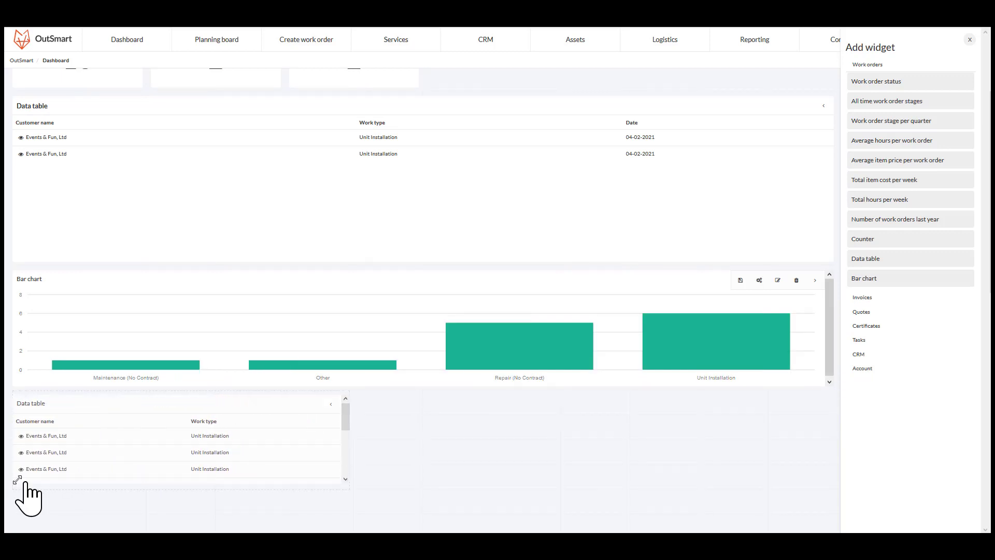
- Stretch the new data table across the full dashboard width
scroll(345, 482, down, 2)
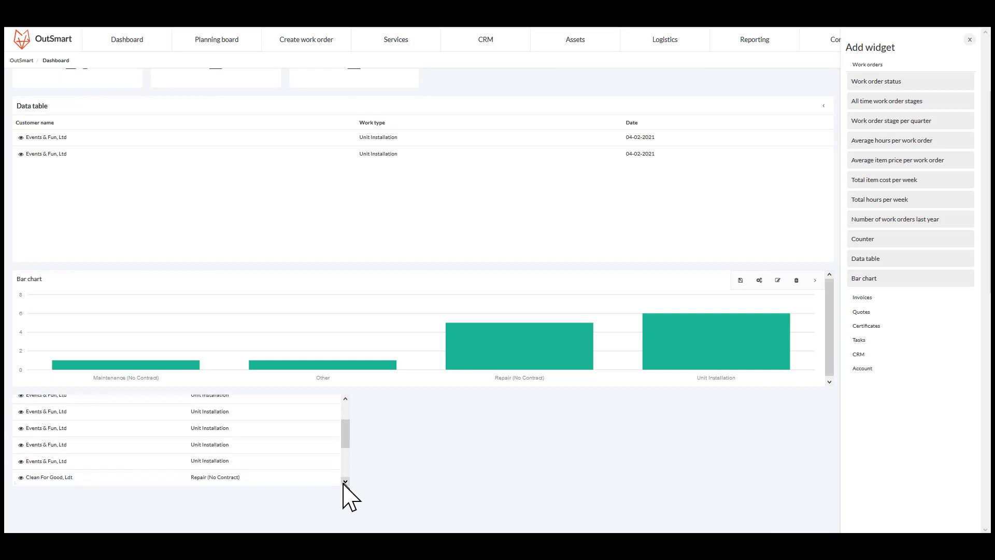
right_click(542, 498)
drag(347, 485, 825, 524)
click(753, 522)
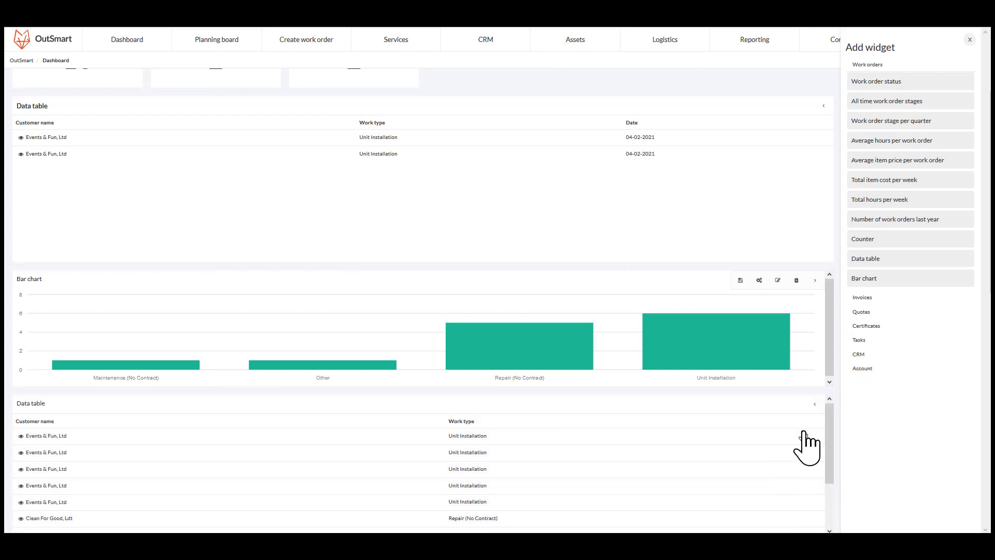
- Open the new data table's configuration and add the Date column
click(814, 404)
click(759, 405)
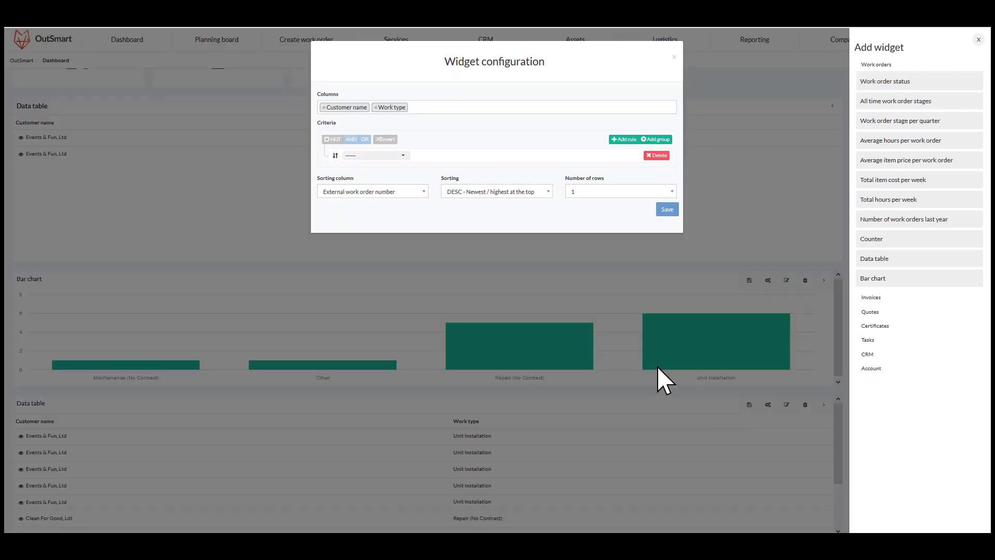
click(499, 107)
text(da)
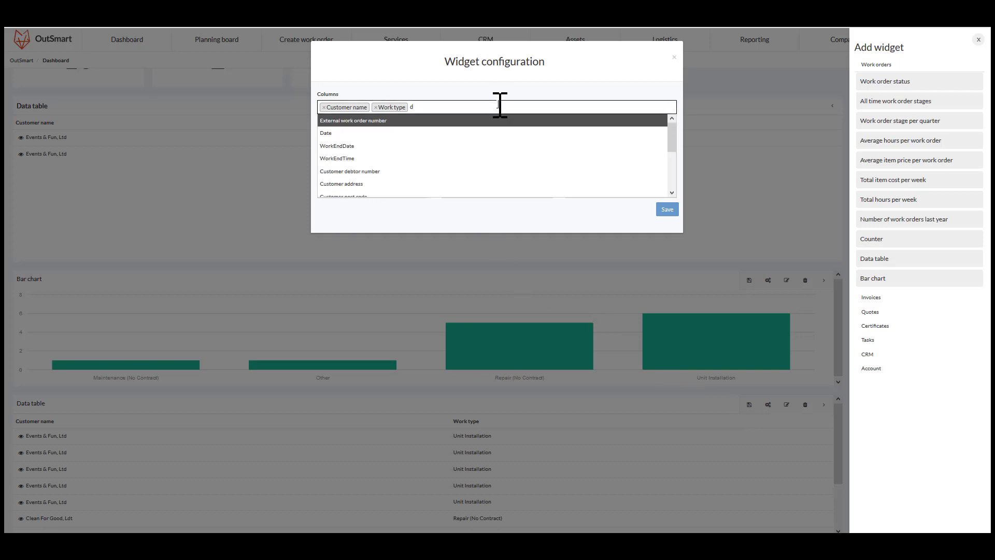
click(484, 120)
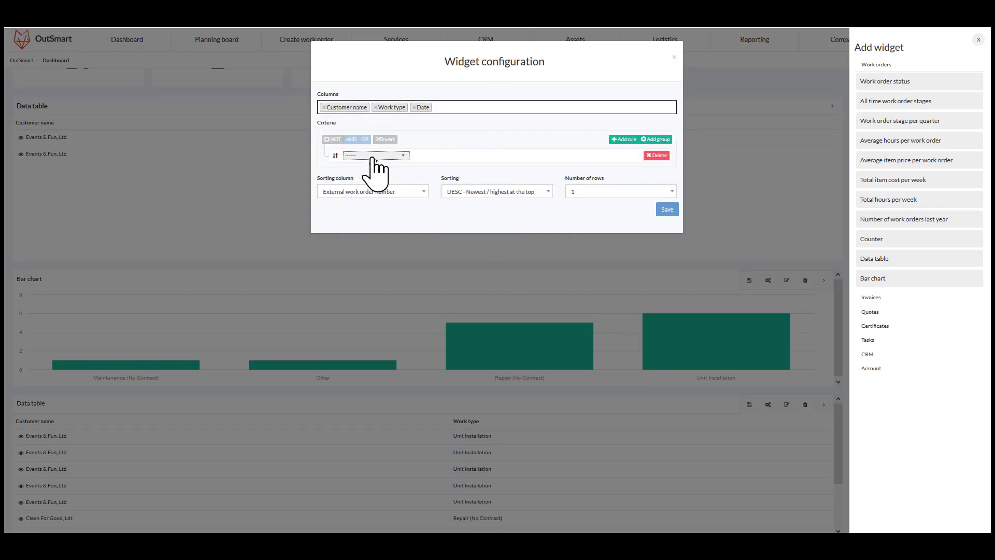
- Add criteria rules on Status and on WorkStatus to the new data table
click(371, 155)
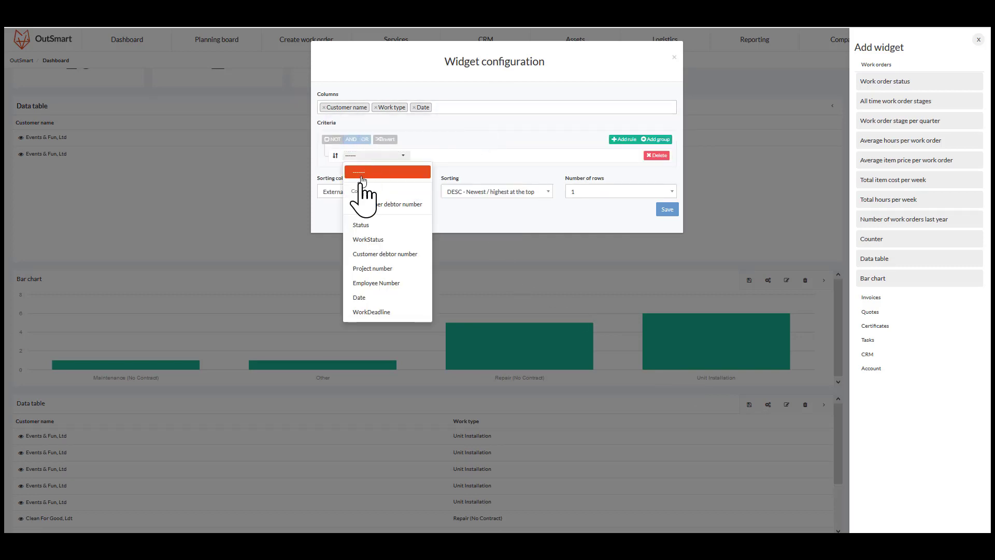
click(361, 226)
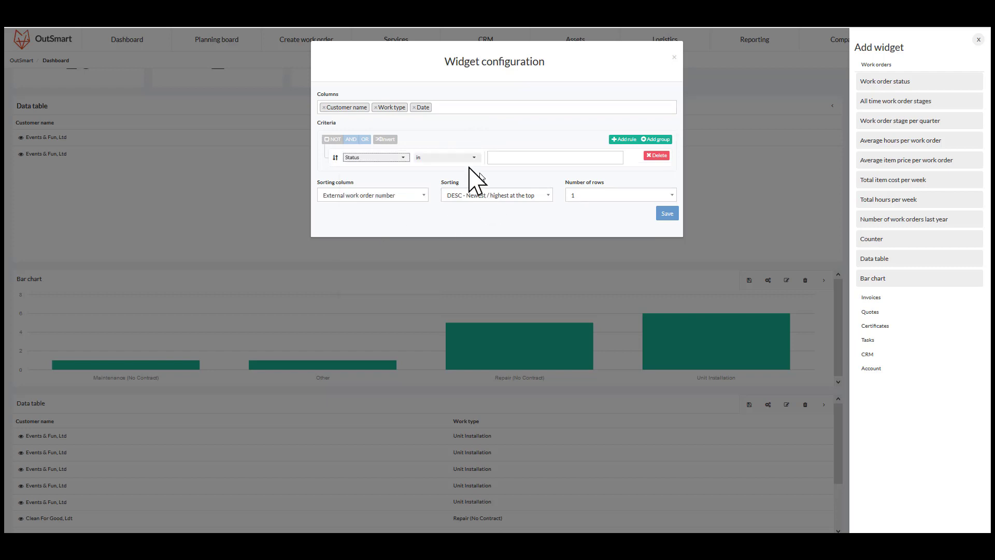
click(619, 141)
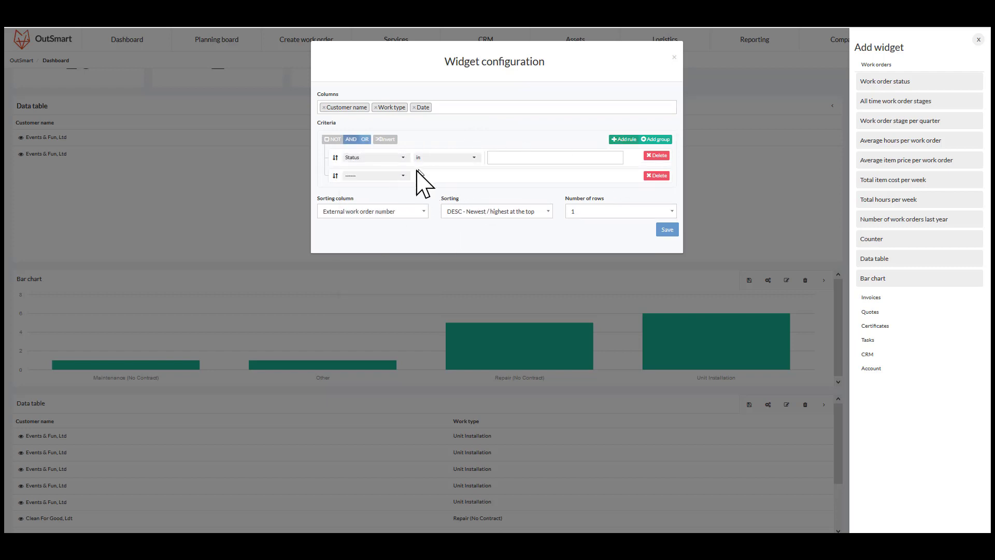
click(369, 176)
click(384, 261)
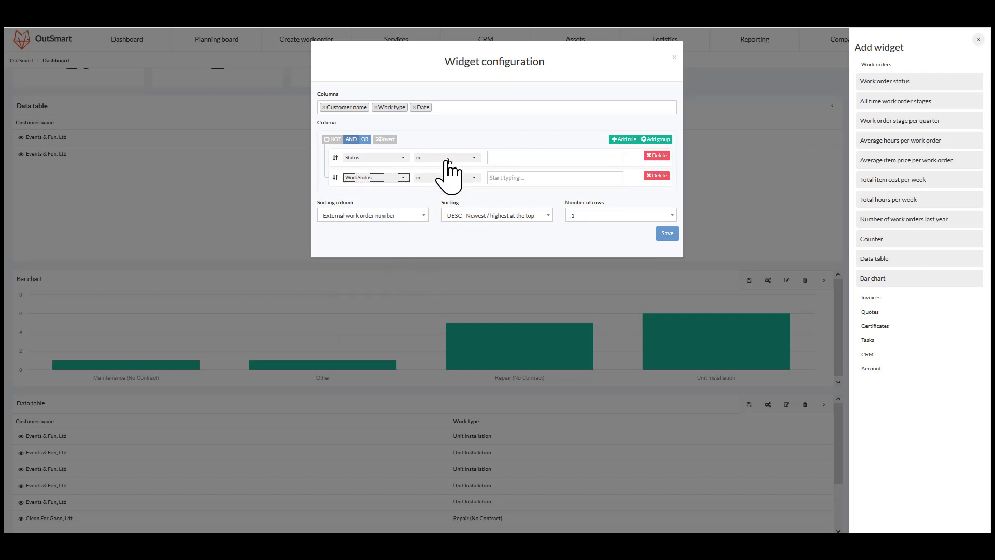
- Add a third criteria rule filtering Date by the Date range This year
click(614, 141)
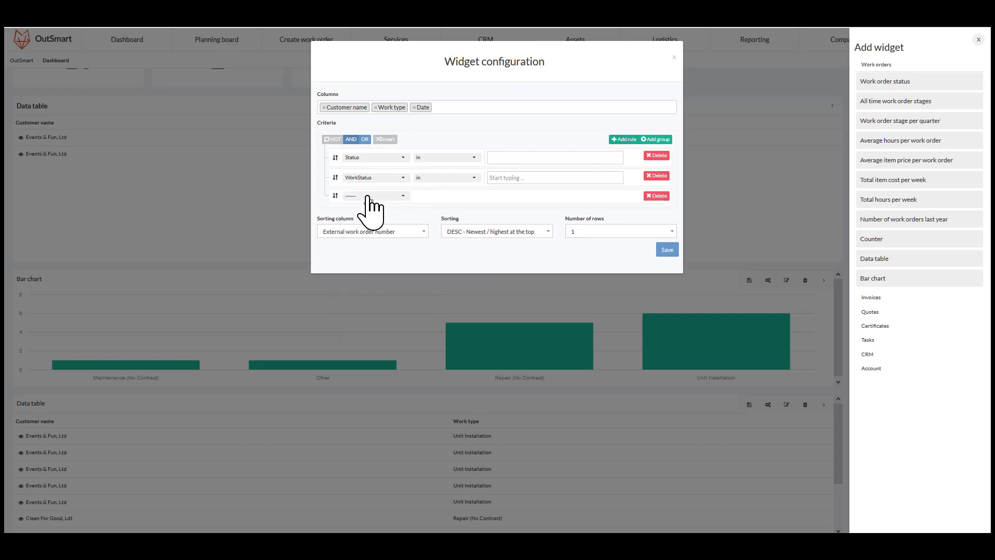
click(369, 197)
click(363, 335)
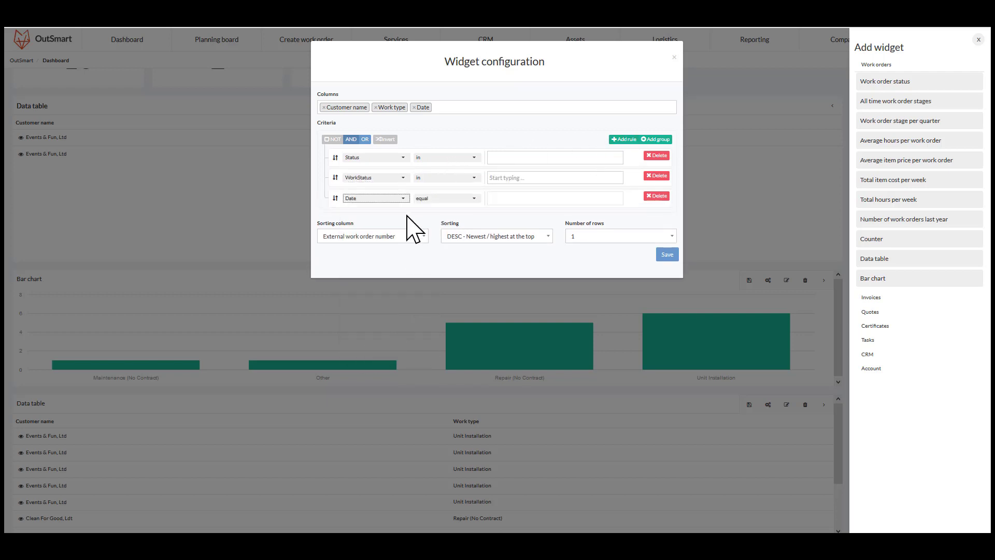
click(440, 201)
click(439, 424)
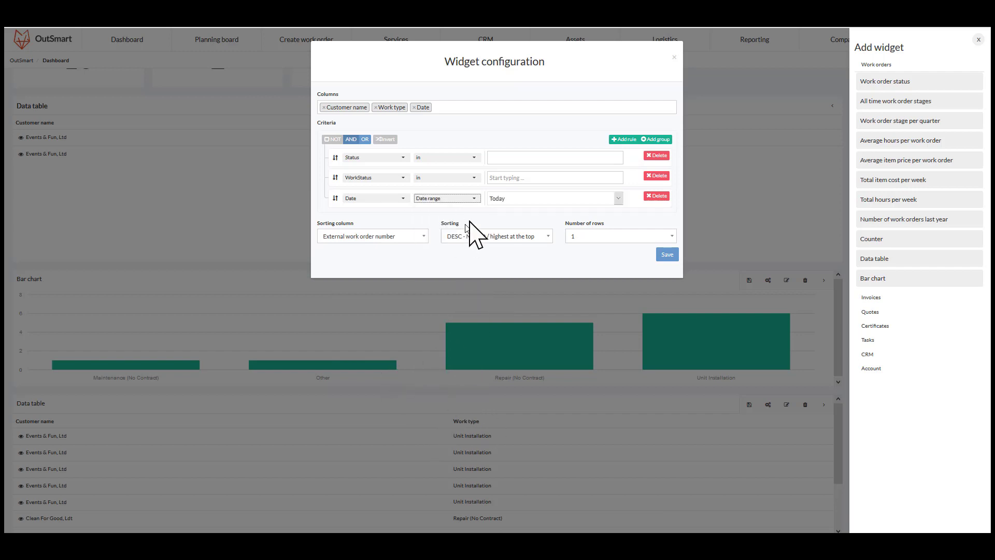
click(518, 199)
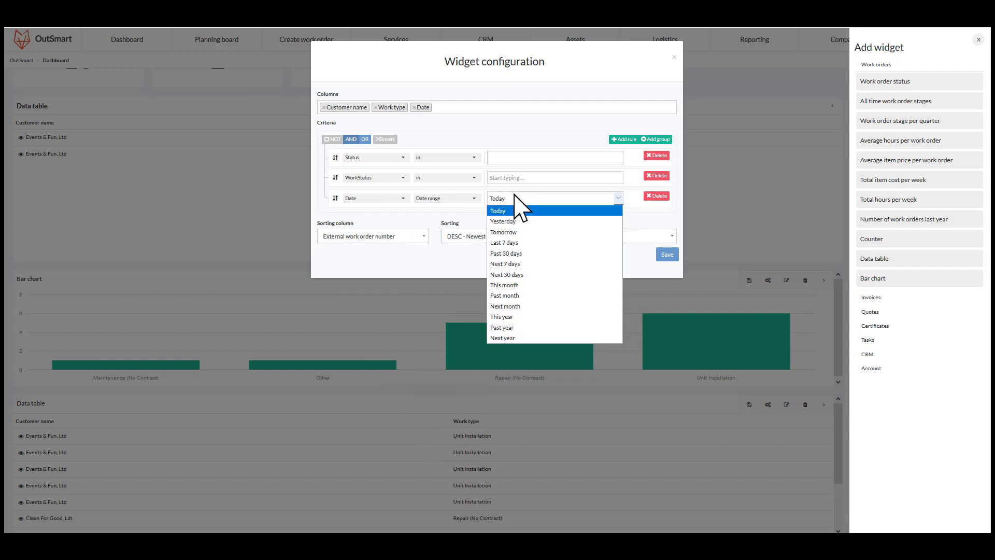
click(521, 319)
- Set the Status rule to Picked up and the WorkStatus rule to S5 Customer not onsite / Not possible to start and S6 Items are missing / To be reschedule
click(514, 156)
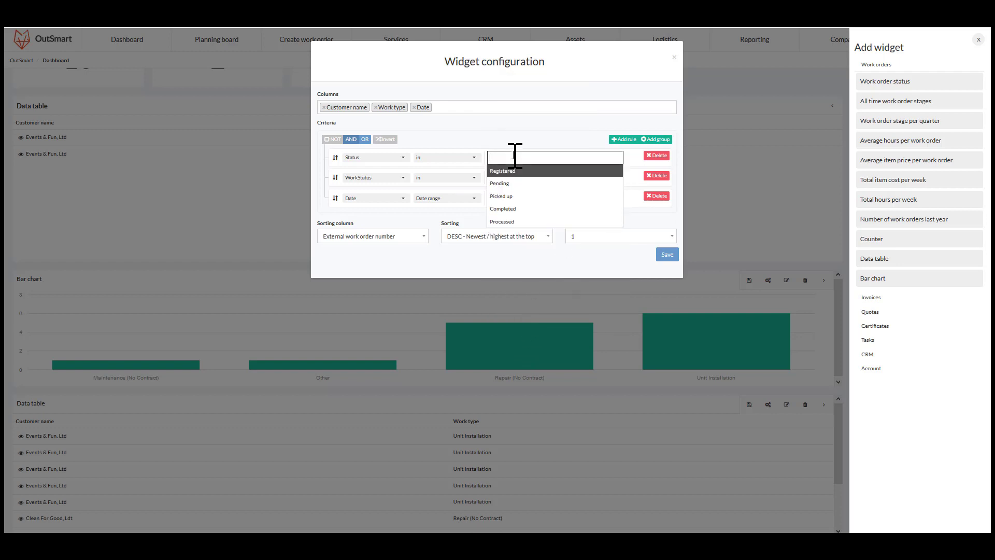
click(520, 195)
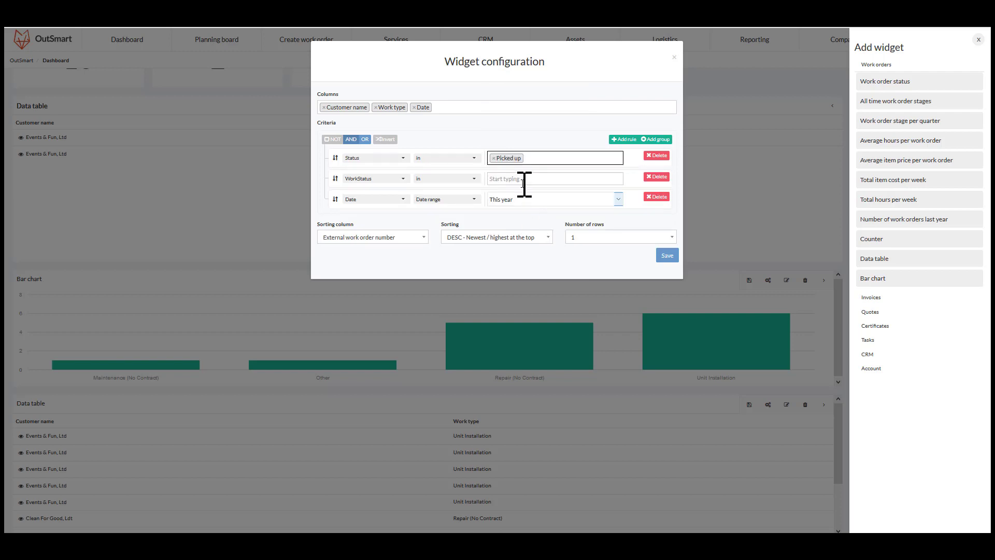
click(523, 184)
click(527, 243)
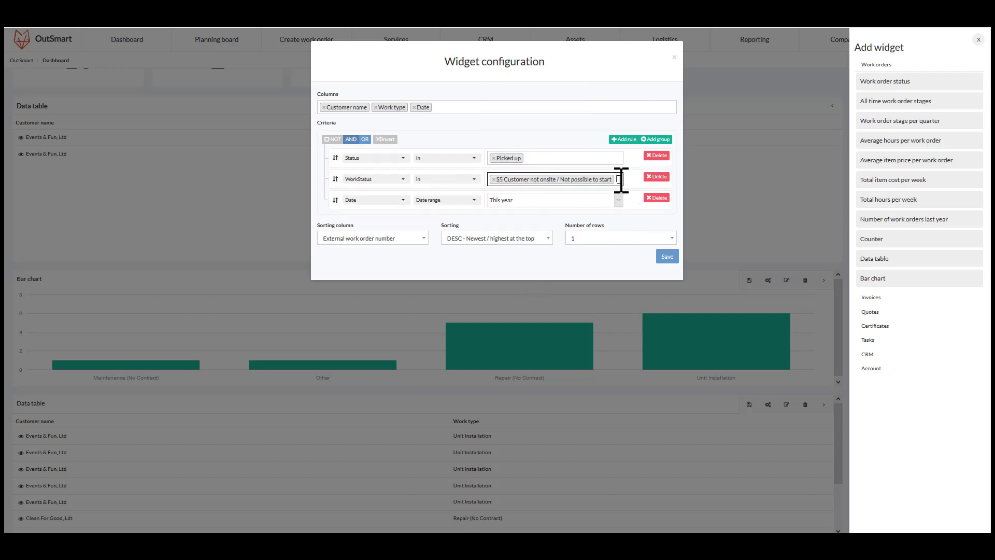
click(622, 179)
click(544, 260)
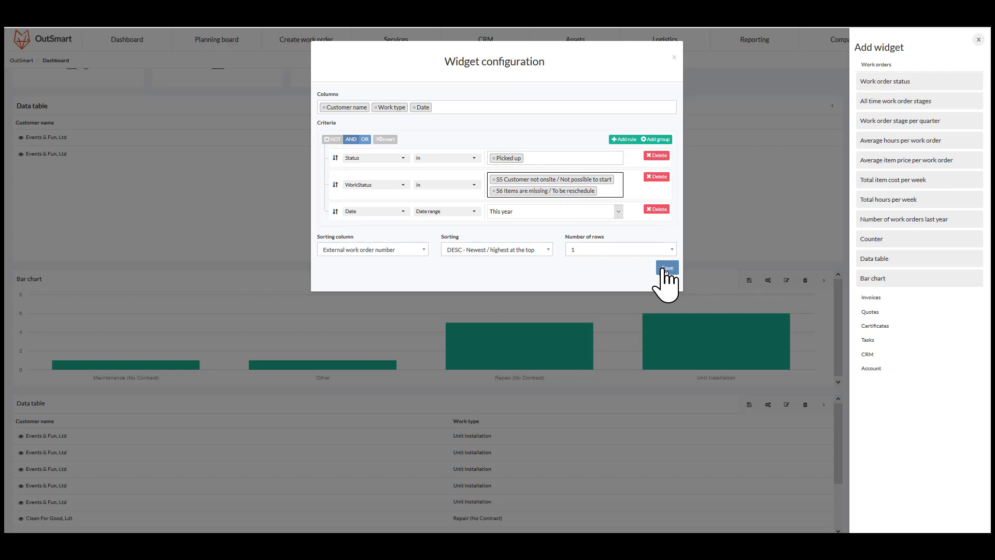
- Show 15 rows in the new data table and save its configuration
click(591, 250)
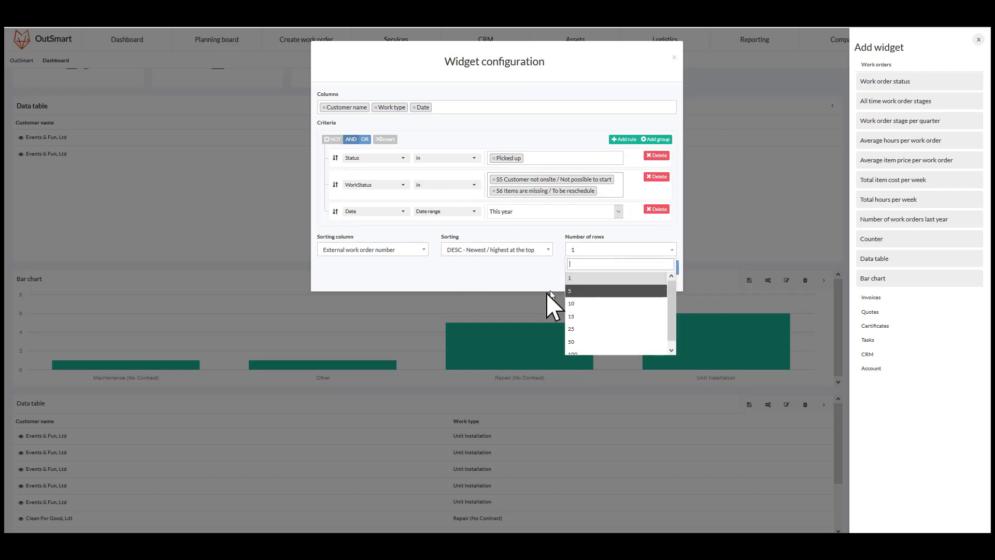
click(593, 316)
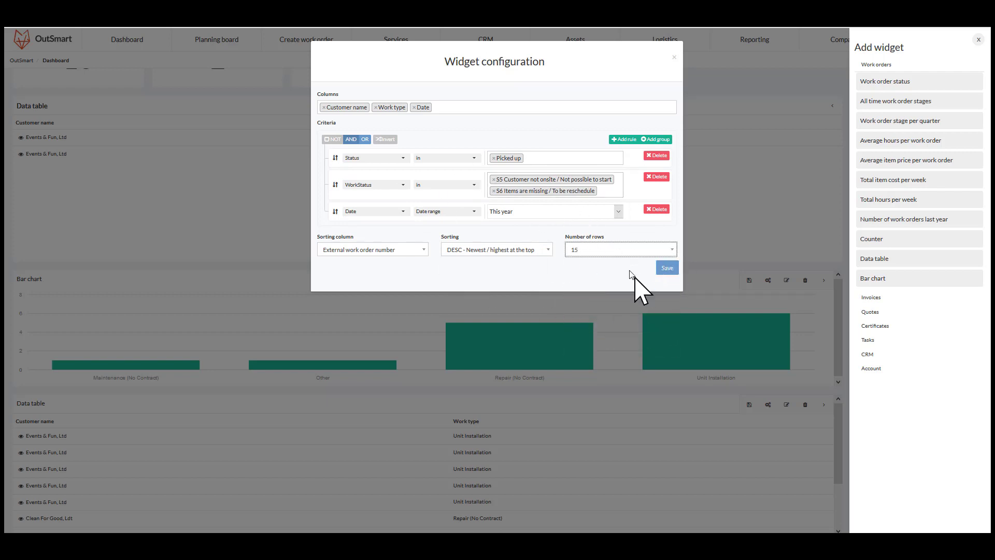
click(666, 268)
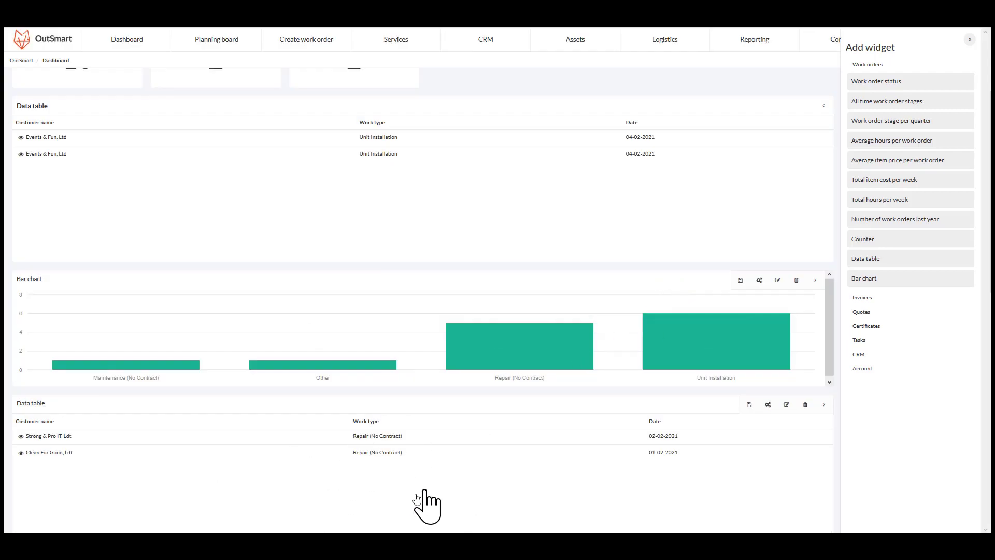
- Open a work order from the problem data table to inspect its details
scroll(520, 474, down, 1)
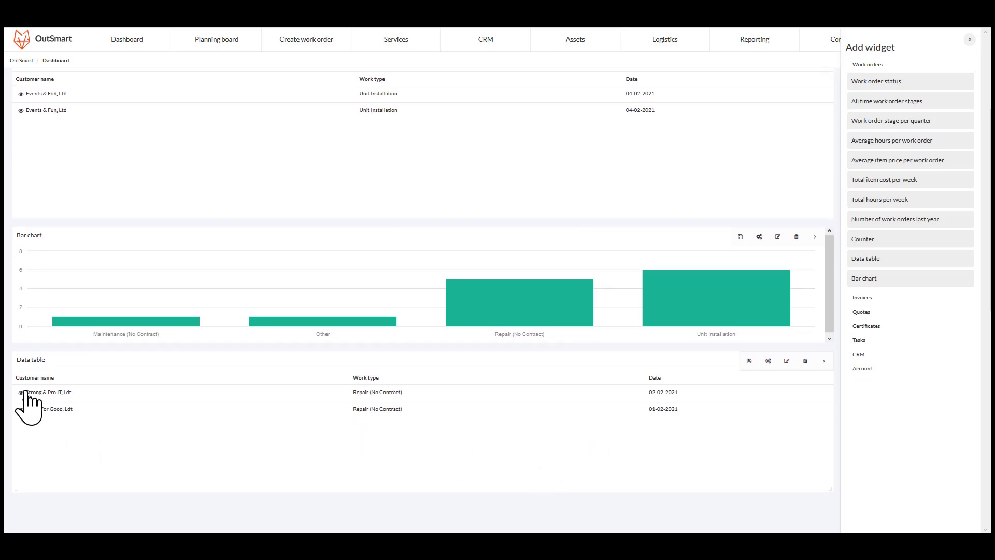
scroll(144, 427, up, 1)
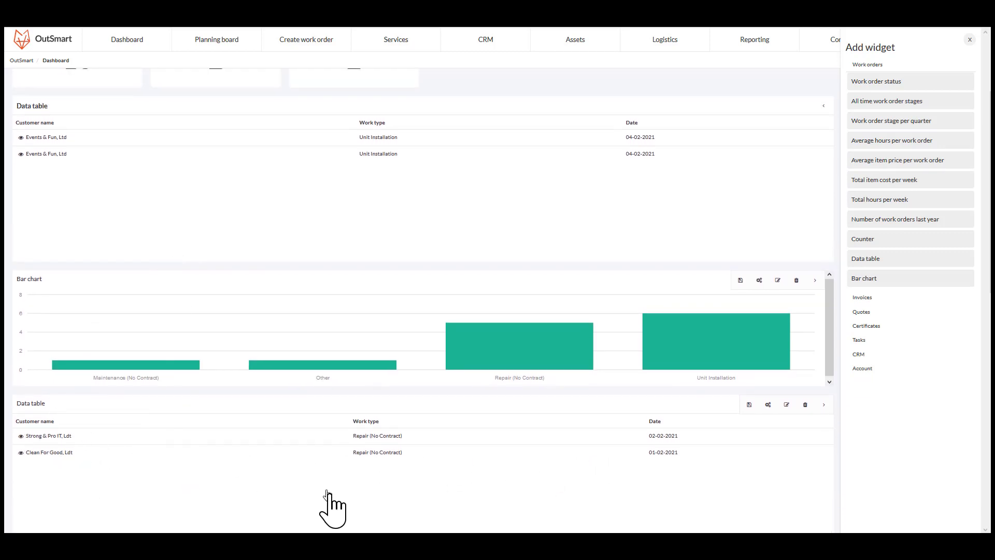
scroll(342, 466, down, 1)
scroll(290, 360, up, 1)
click(20, 435)
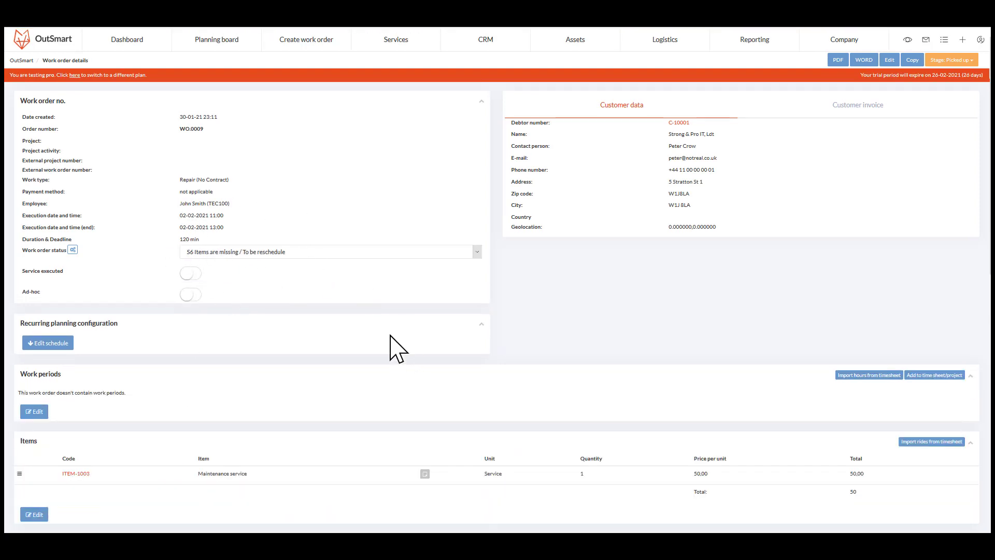
drag(717, 170, 680, 170)
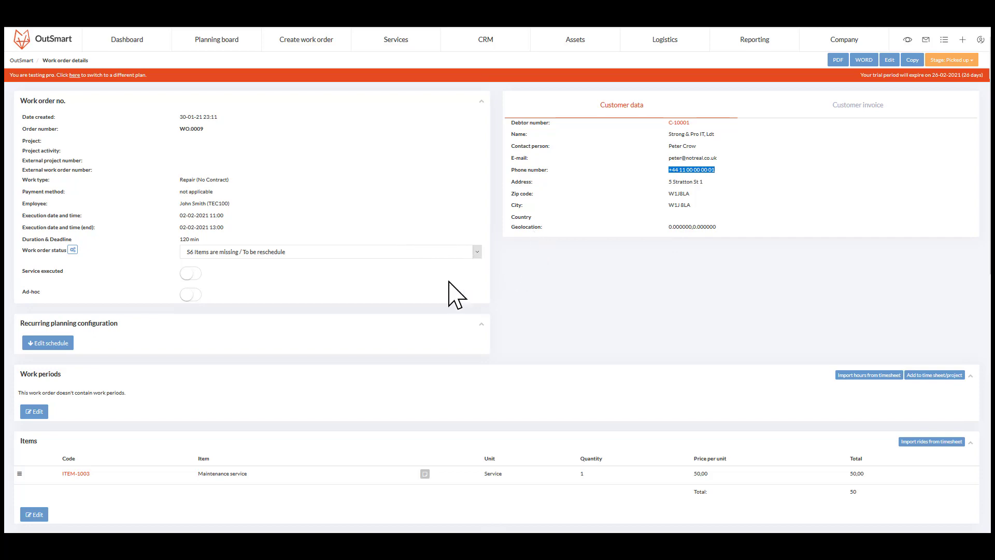
scroll(457, 285, down, 4)
scroll(619, 262, up, 4)
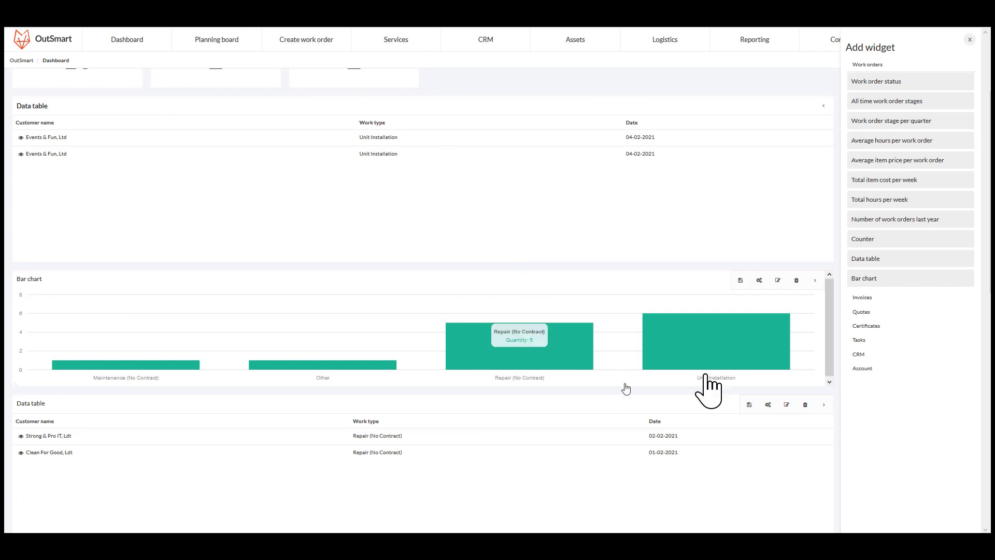
- Rename the first data table to Work orders to invoice and save it
click(970, 40)
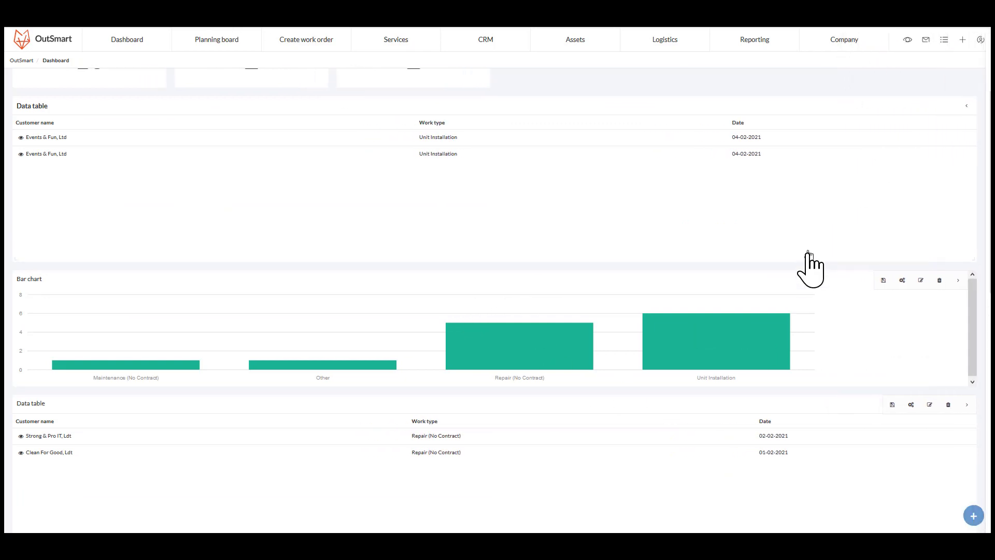
click(962, 280)
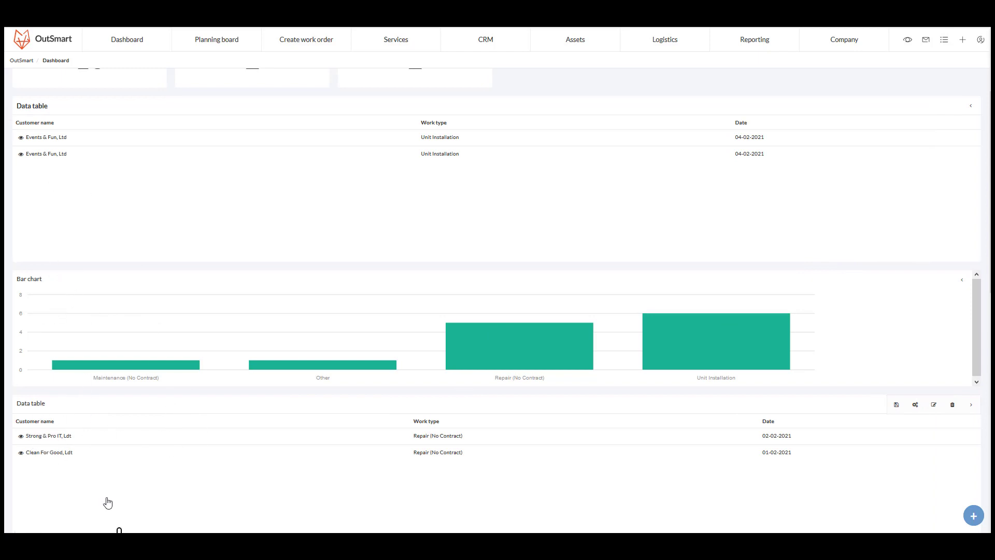
scroll(249, 331, up, 3)
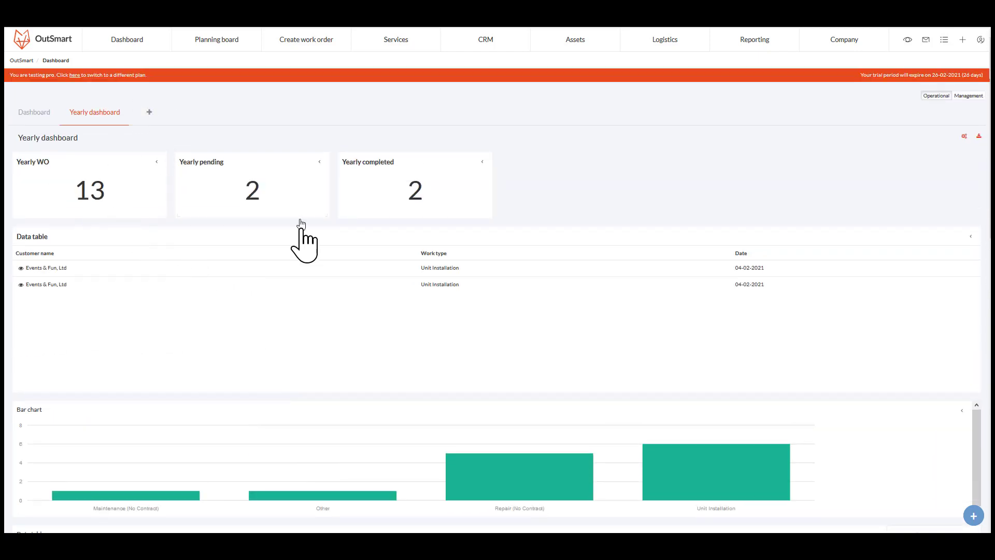
click(963, 237)
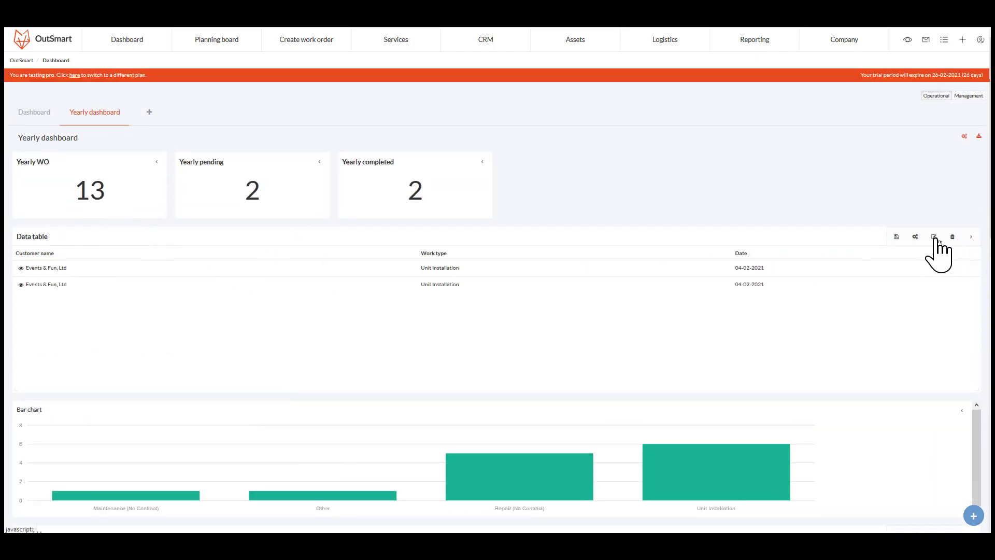
click(74, 239)
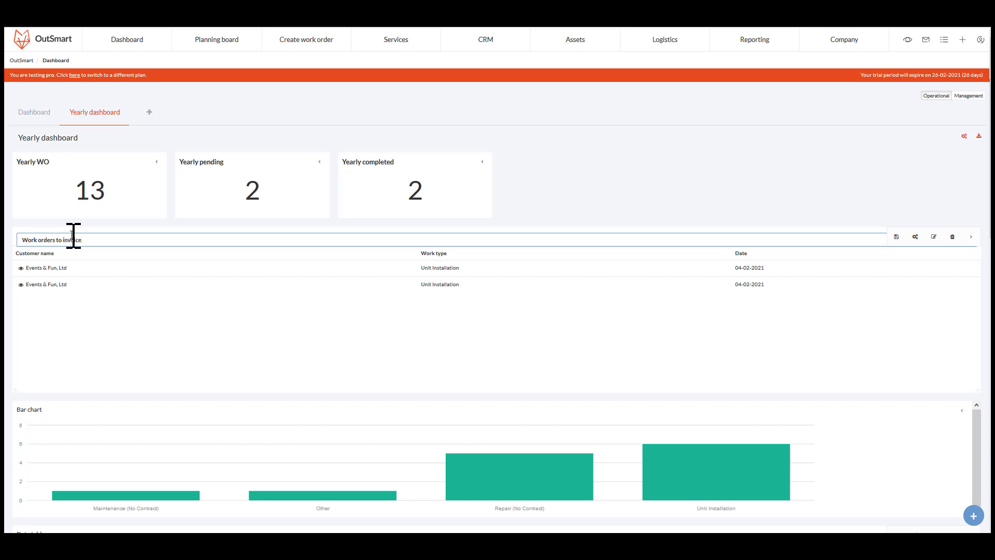
click(896, 237)
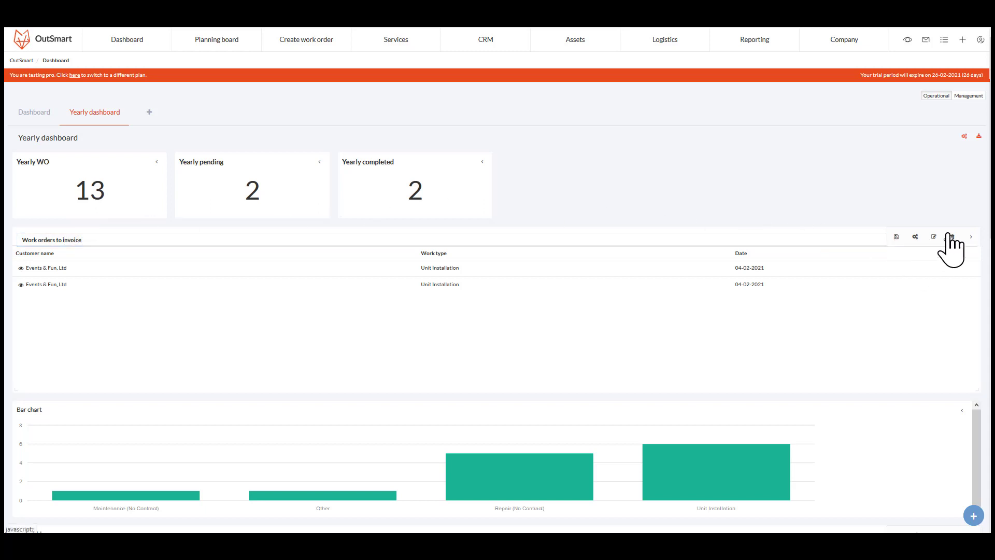
- Rename the bar chart to Work orders by work type and save it
scroll(345, 363, down, 3)
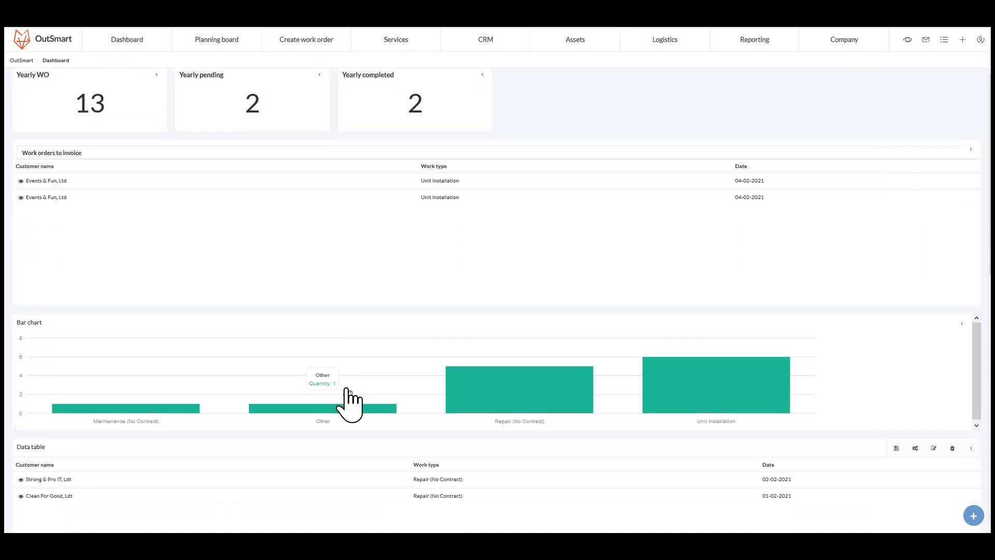
click(961, 322)
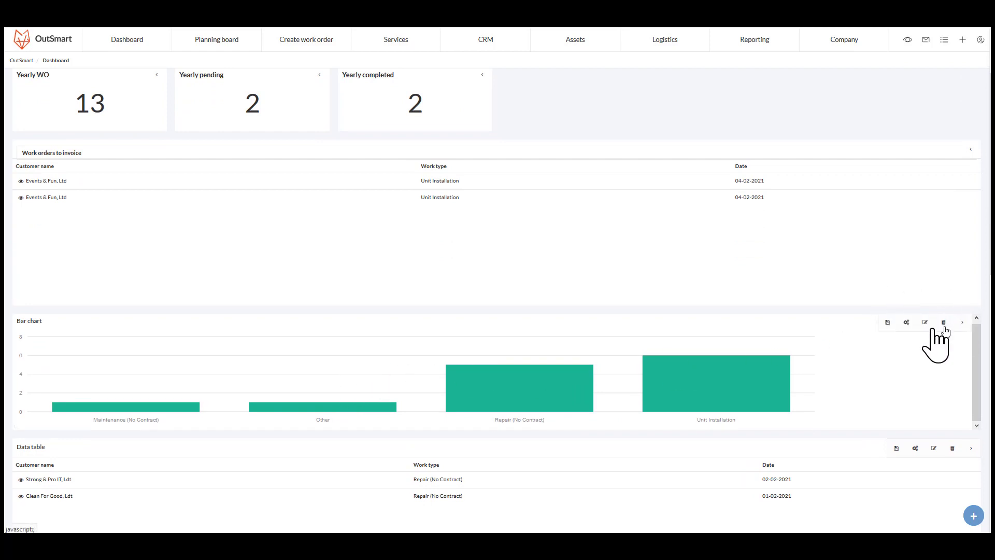
click(925, 323)
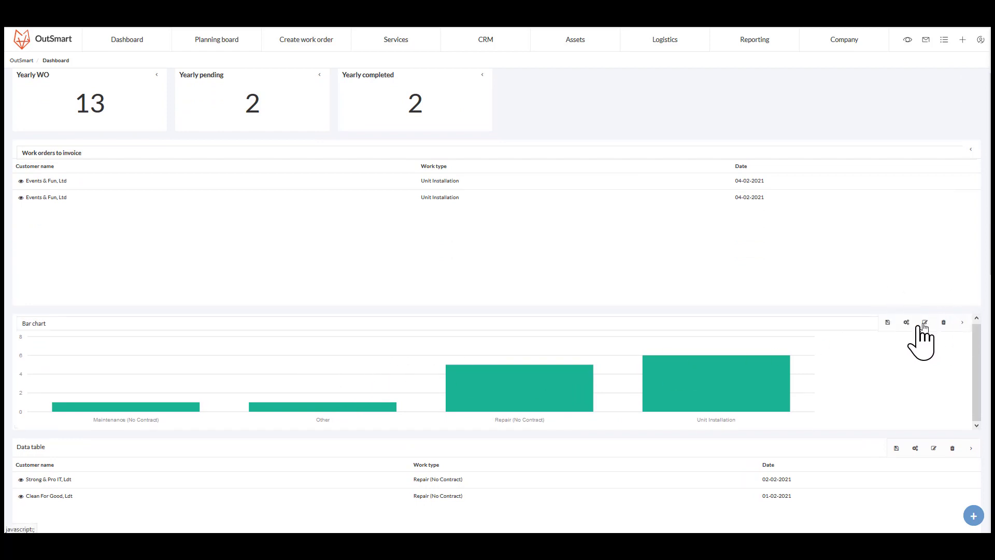
double_click(126, 325)
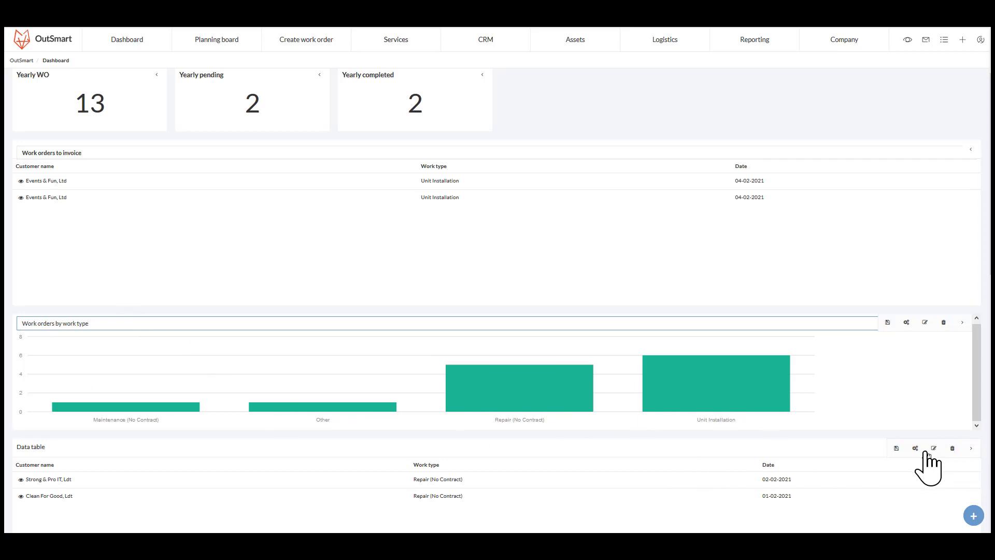
click(965, 323)
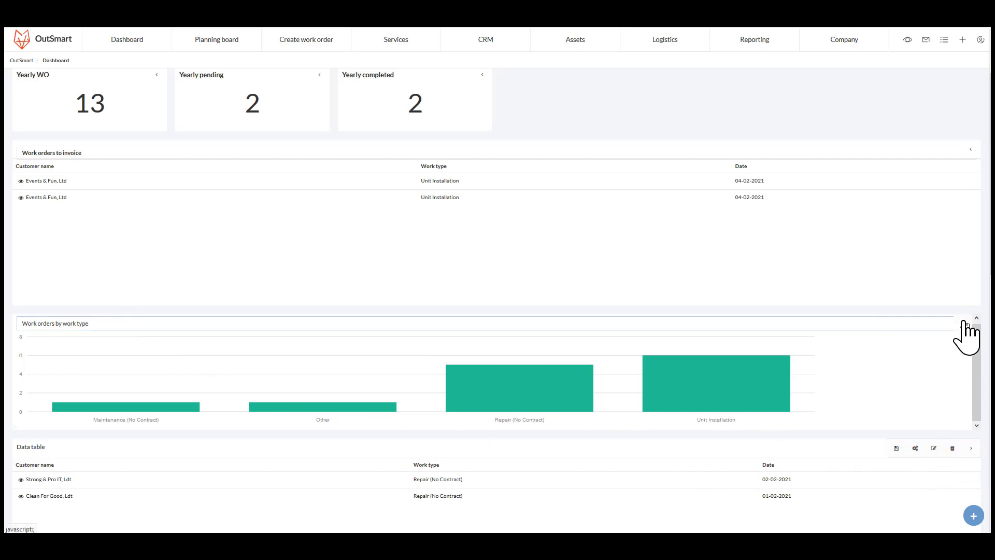
- Rename the second data table to Work orders with issues detected / reported by employee and save it
click(933, 448)
triple_click(73, 449)
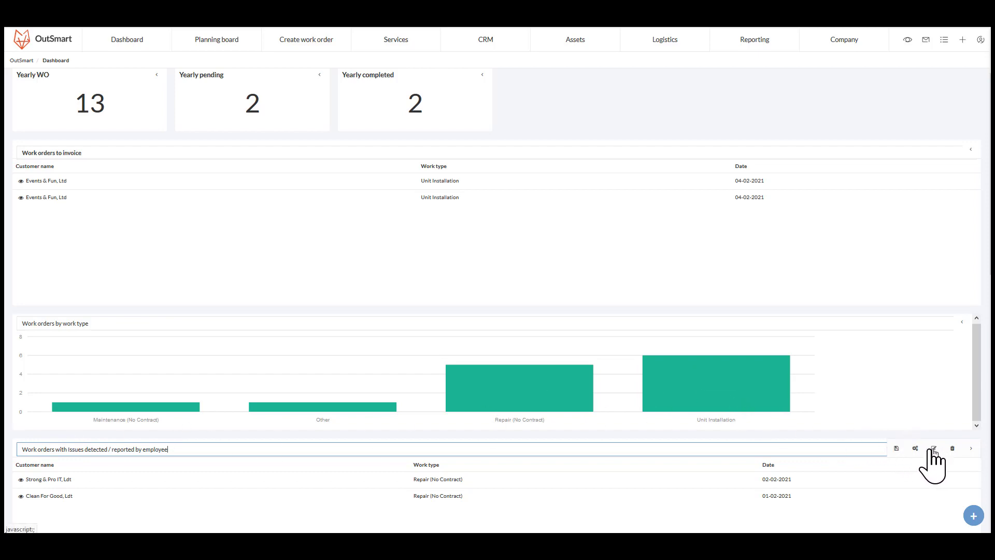
click(896, 448)
click(970, 449)
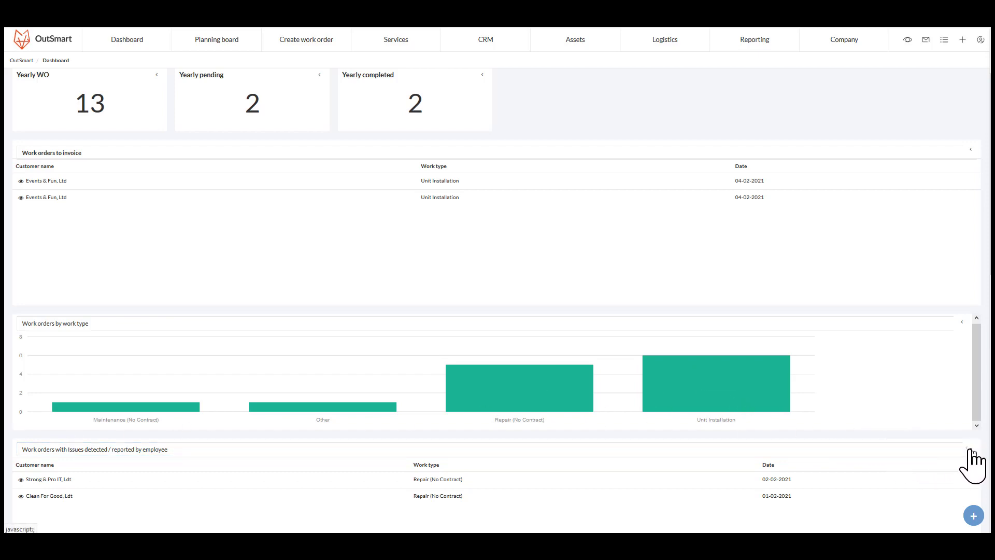
- Review the finished Yearly dashboard widgets
scroll(911, 500, down, 5)
scroll(577, 407, up, 7)
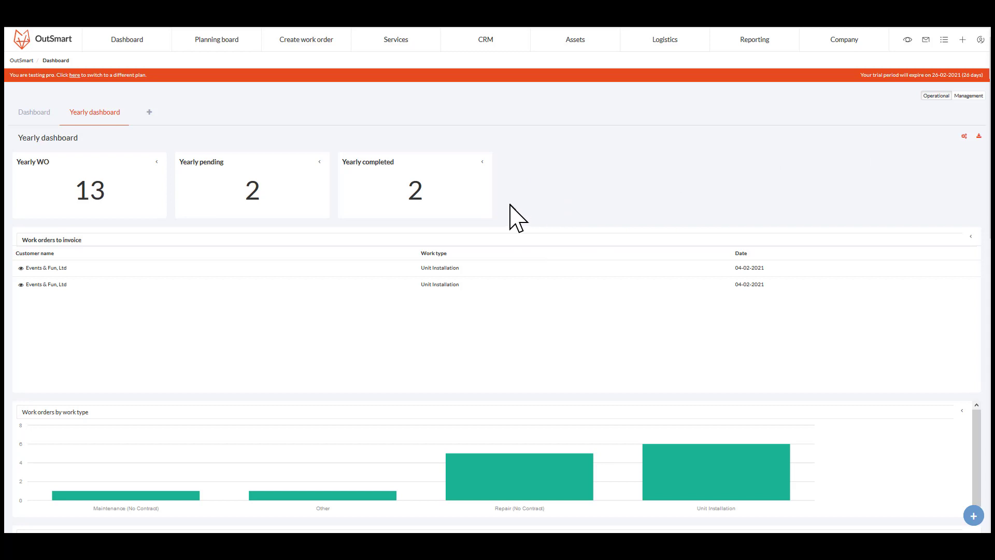
scroll(360, 222, down, 1)
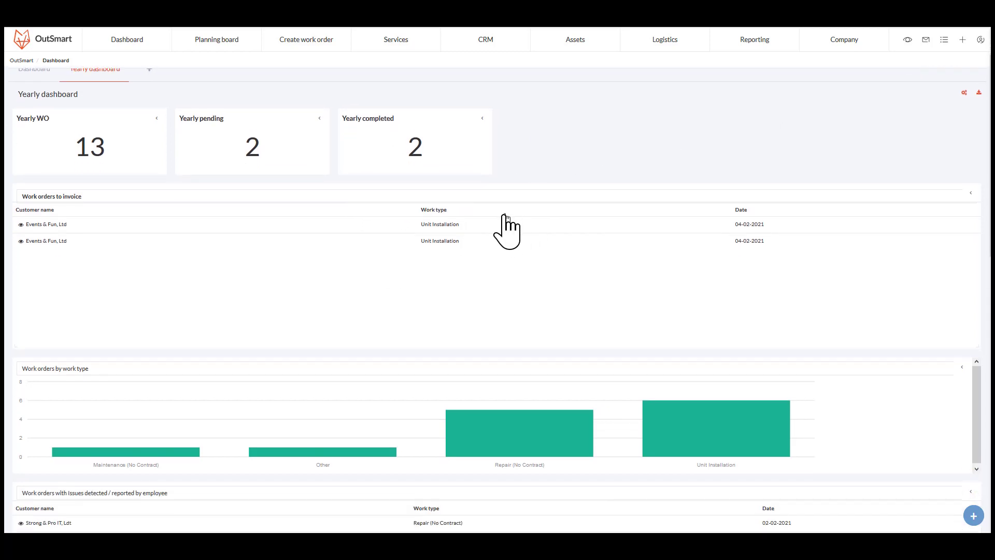
scroll(259, 295, up, 1)
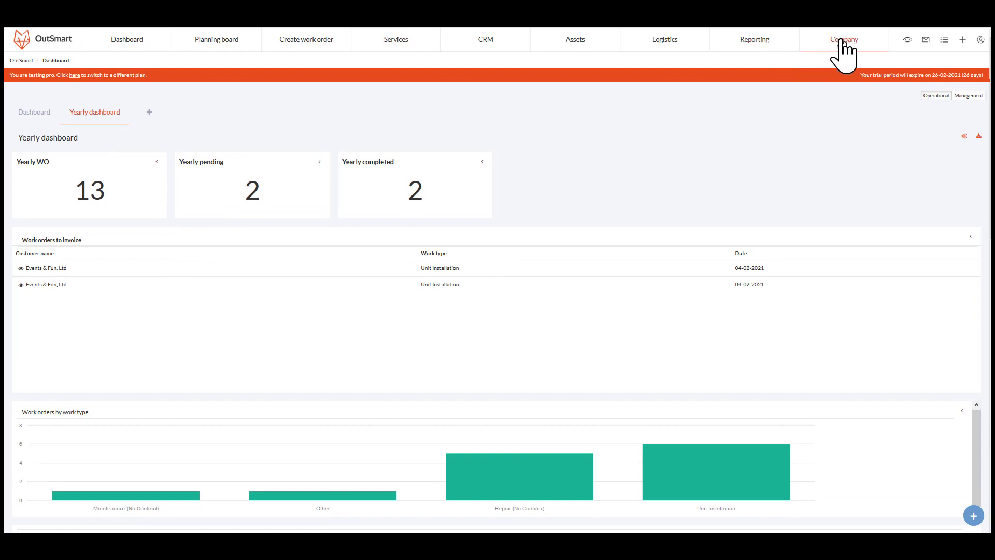
- Open the e-mail templates settings and go to the reporting templates
click(871, 44)
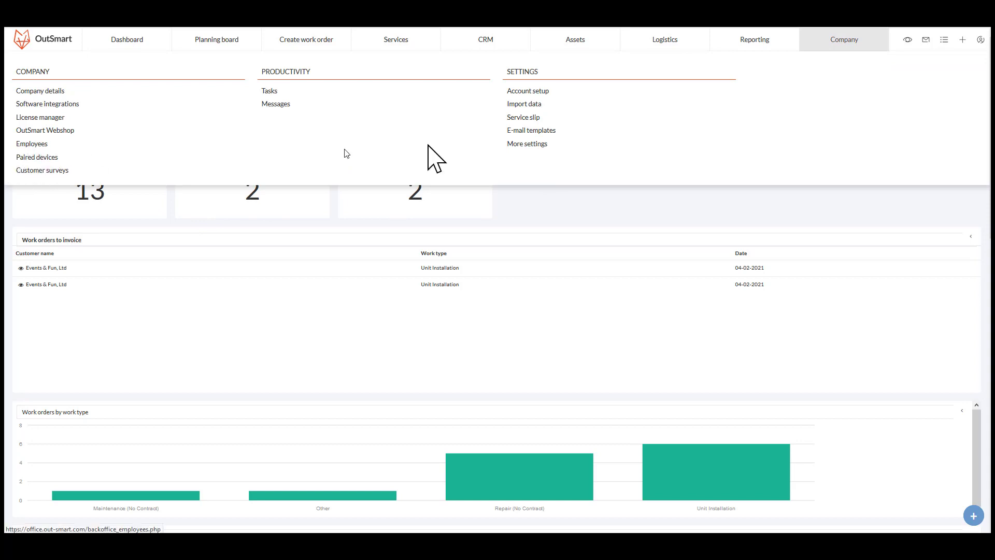
click(533, 130)
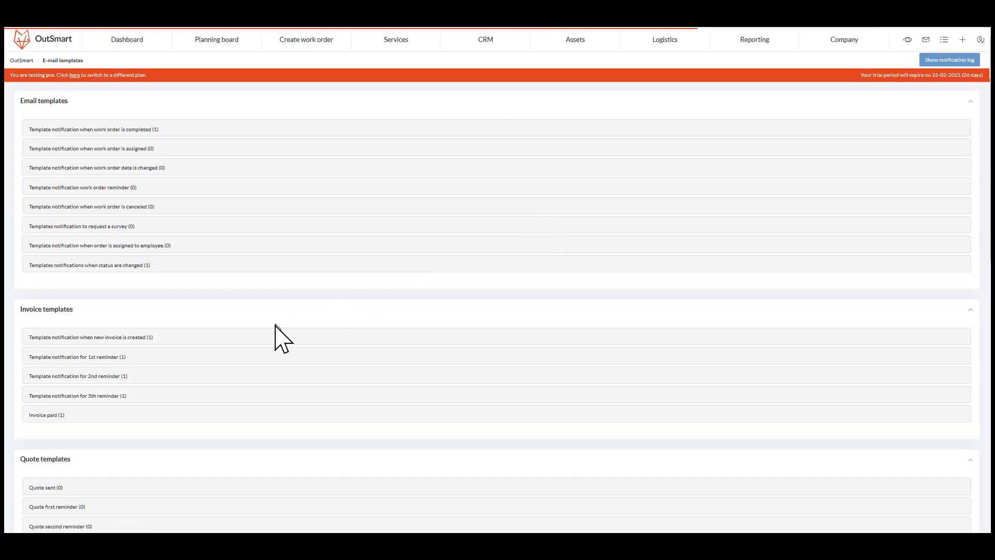
scroll(264, 335, down, 6)
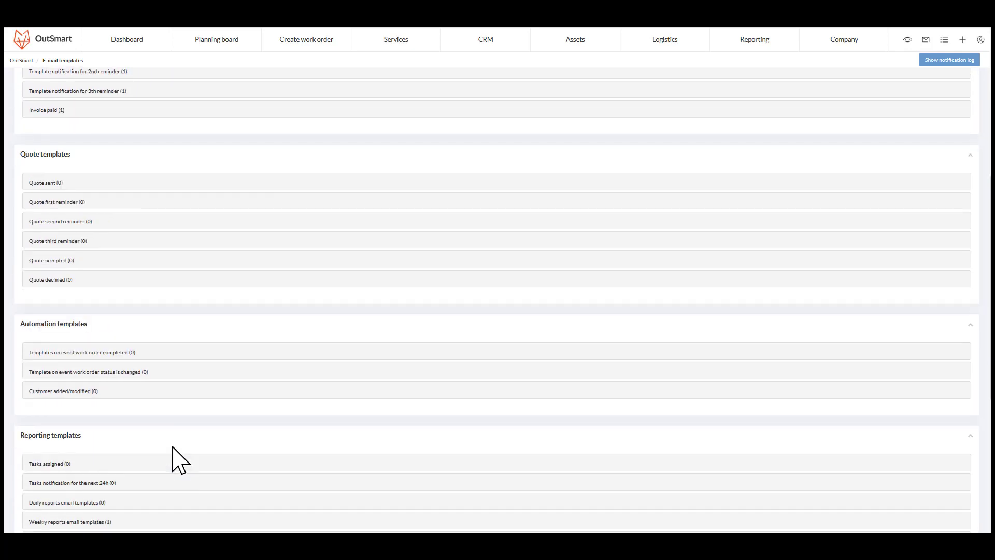
scroll(176, 456, down, 2)
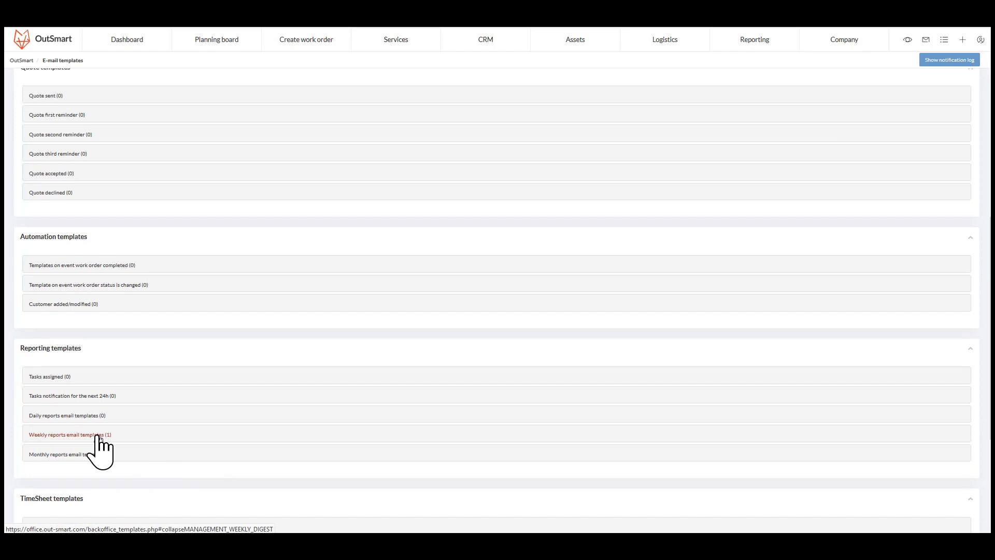
- Expand the weekly reports email templates and delete the existing Weekly report - dashboard template
click(65, 455)
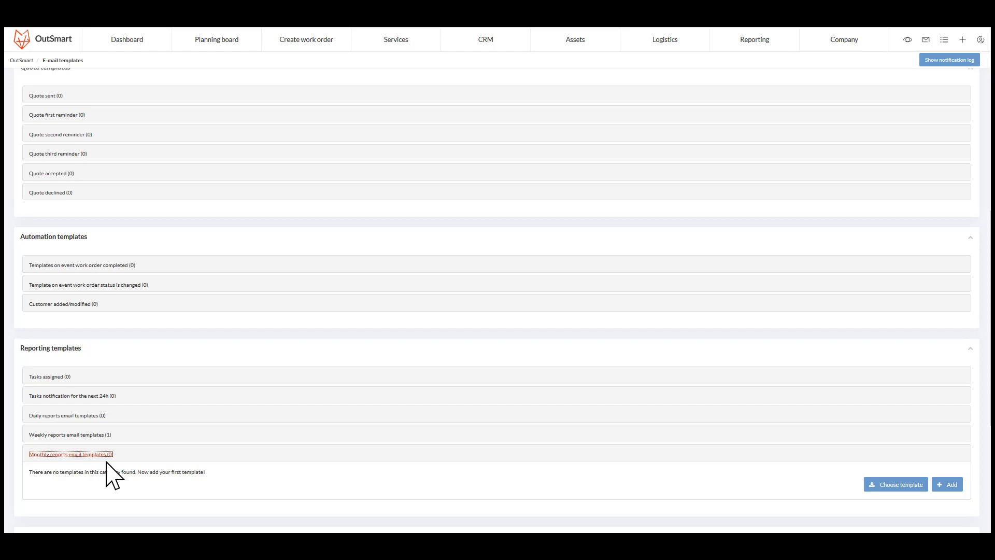
click(93, 436)
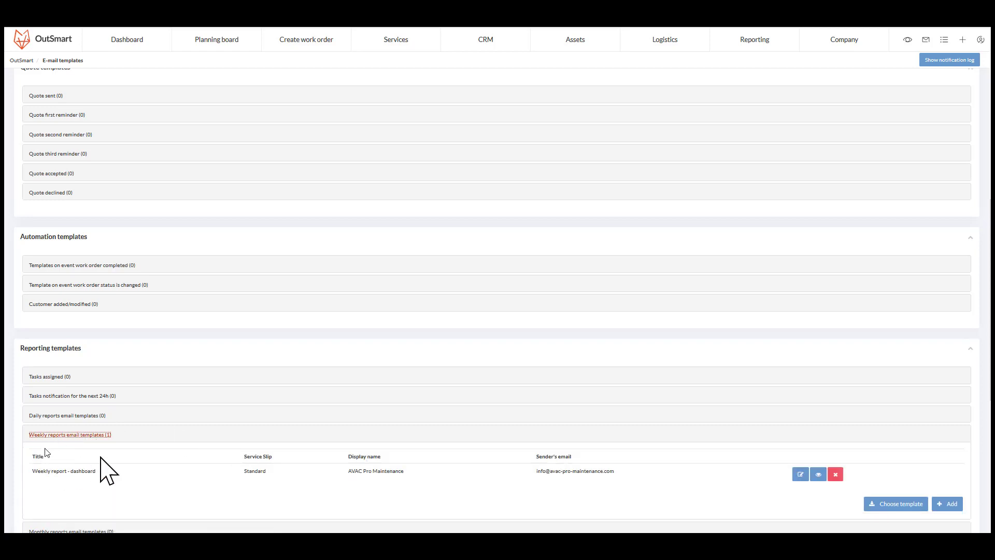
click(836, 474)
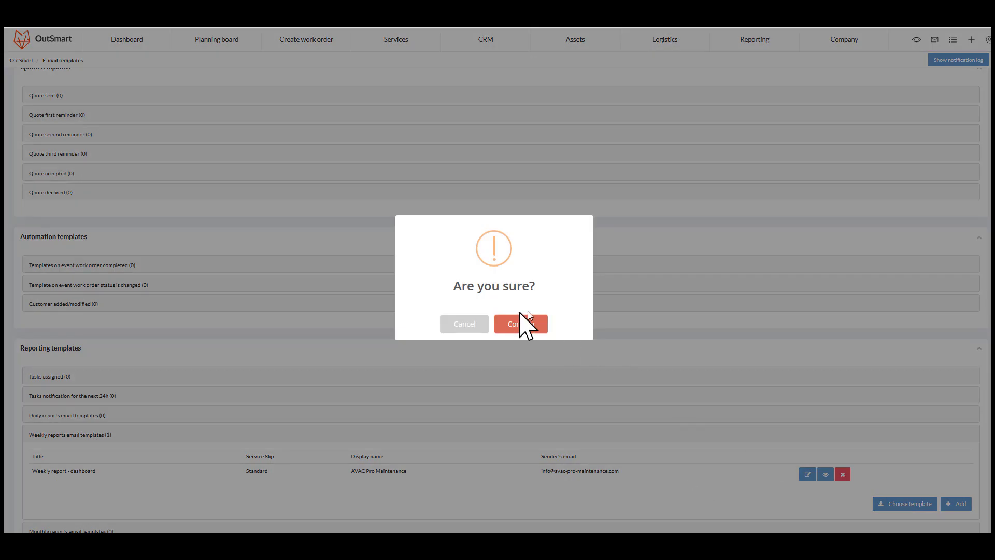
click(528, 327)
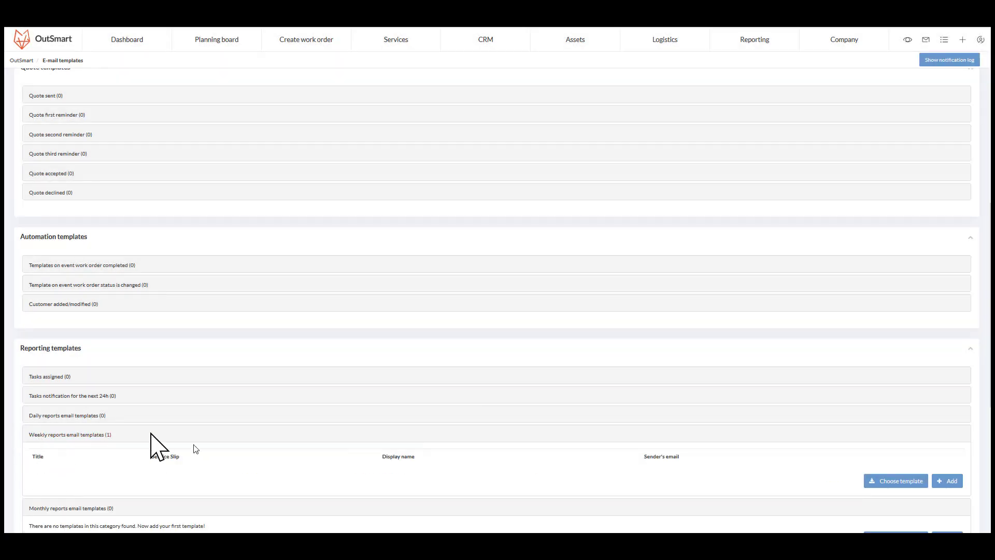
- Create a new weekly reports email template from the standard weekly report design
scroll(89, 398, down, 2)
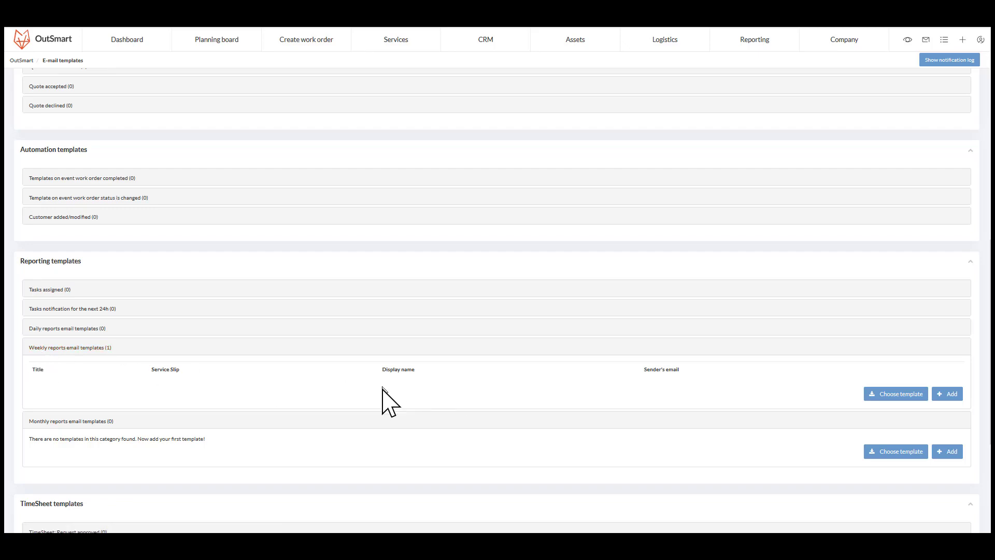
click(912, 394)
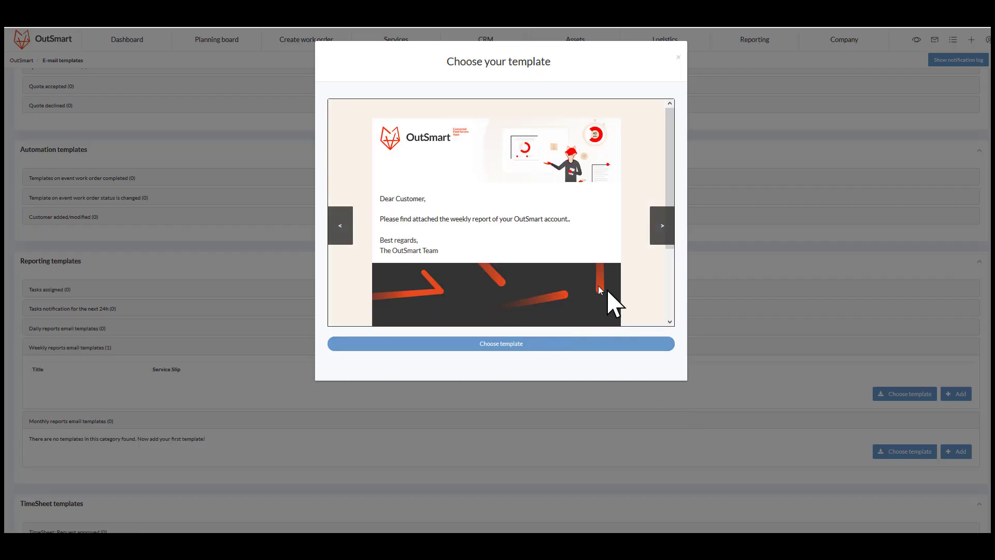
click(568, 346)
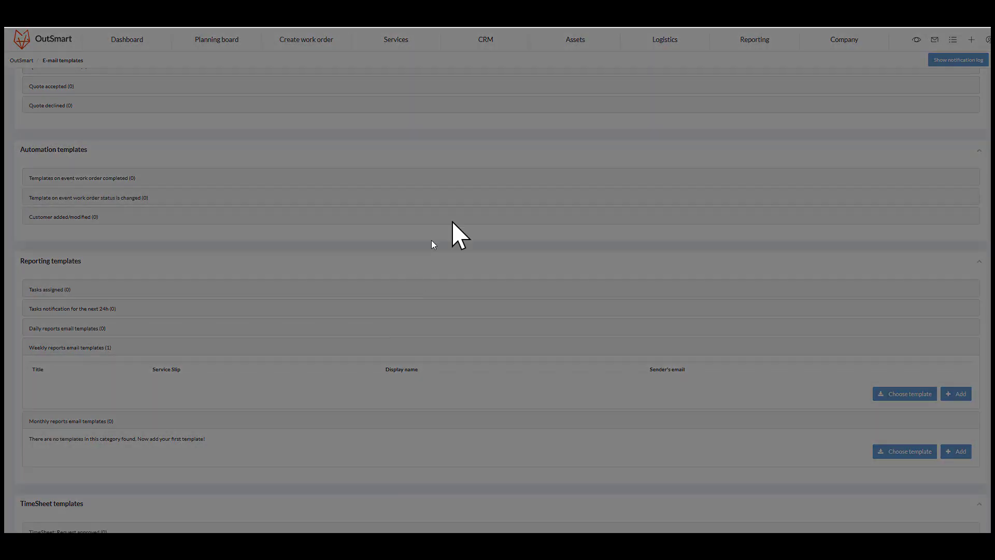
- Set both the template's title and topic to Weekly dashboard report
triple_click(283, 85)
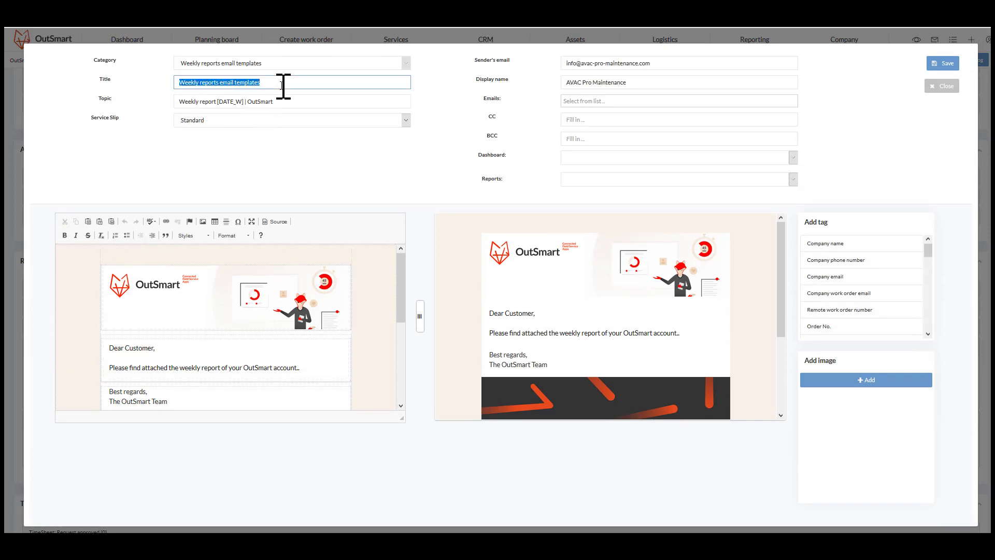
text(Week)
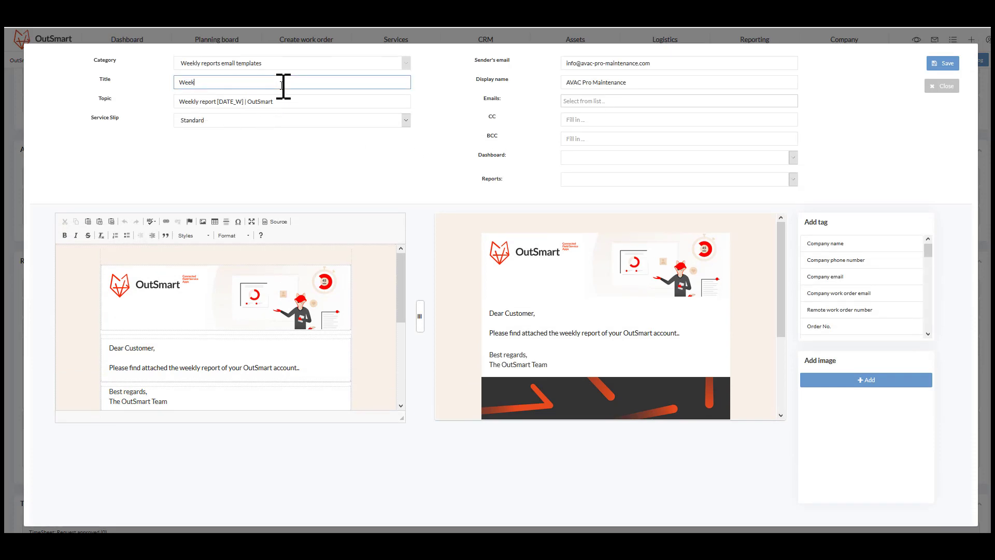
text(ly dashboard report)
key(ctrl+a)
key(ctrl+c)
key(Tab)
key(ctrl+v)
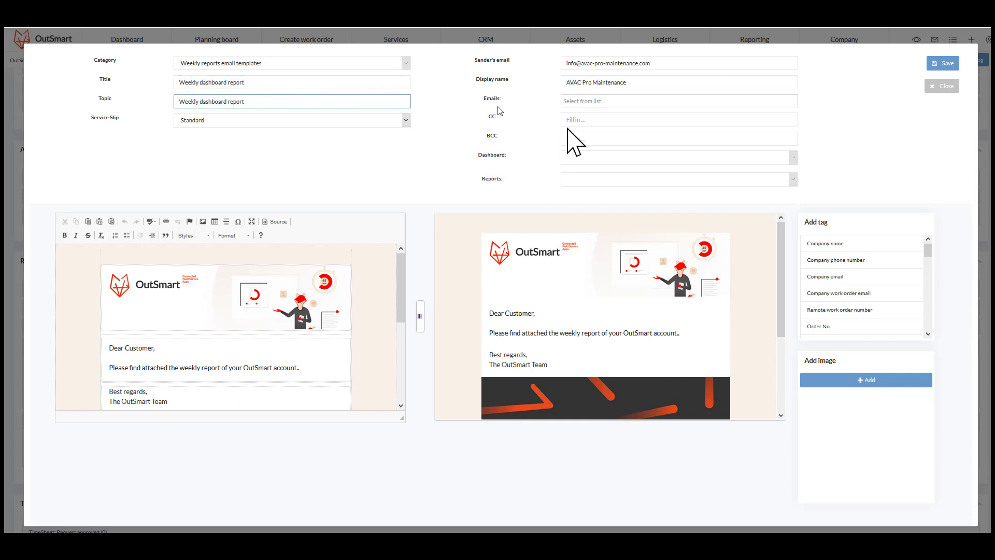
- Add the manager's e-mail address as the template's recipient
click(629, 101)
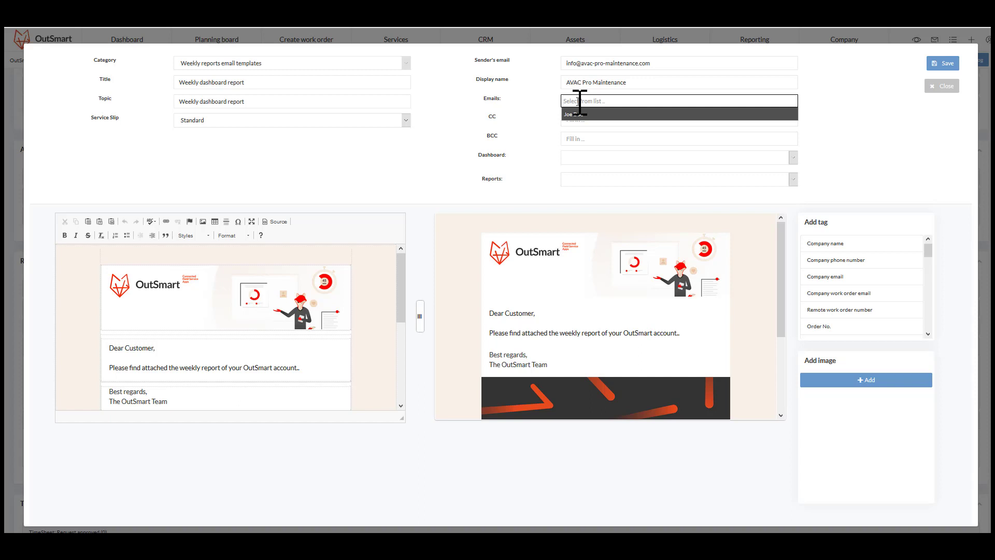
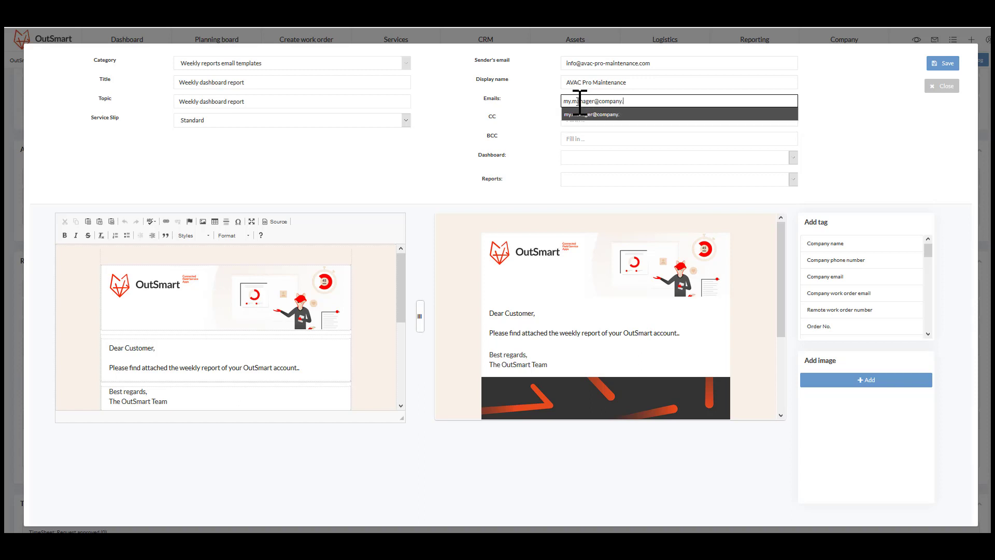
key(Return)
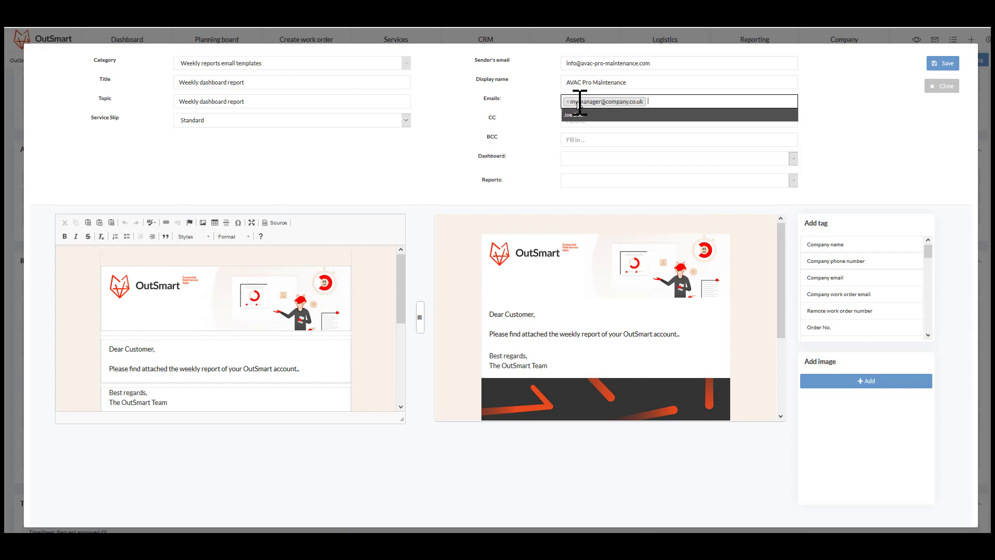
click(884, 149)
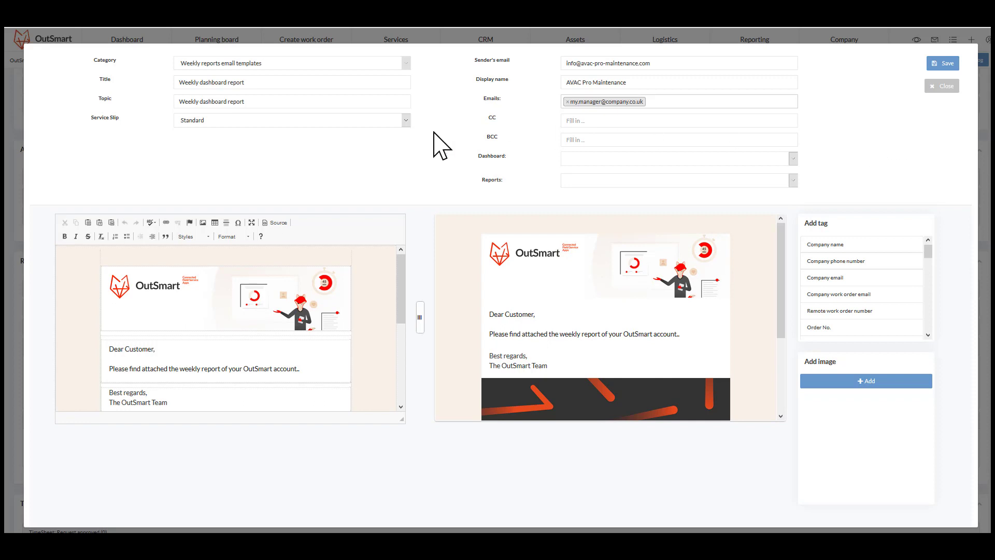
- Choose Yearly dashboard as the dashboard to send and save the weekly report template
drag(508, 157, 490, 158)
triple_click(492, 159)
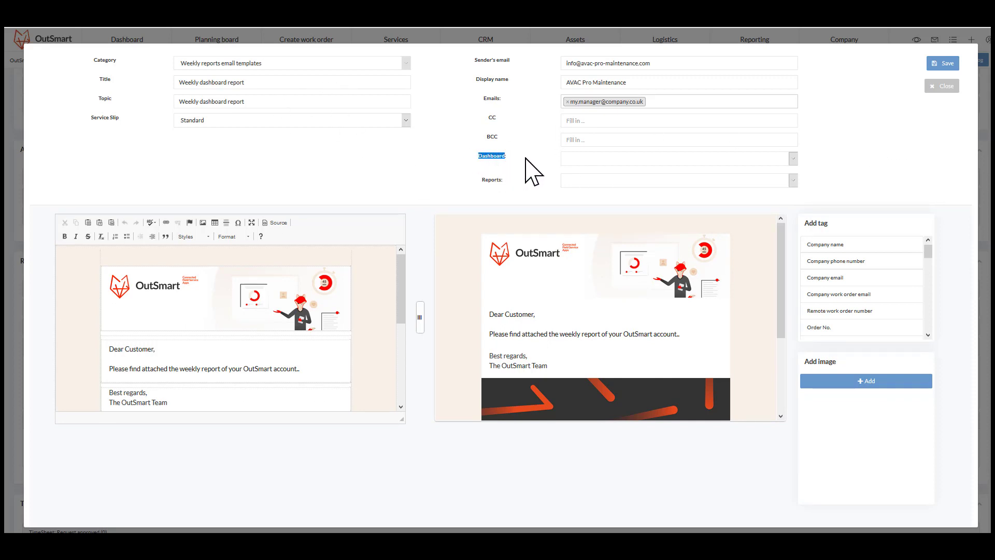
click(576, 160)
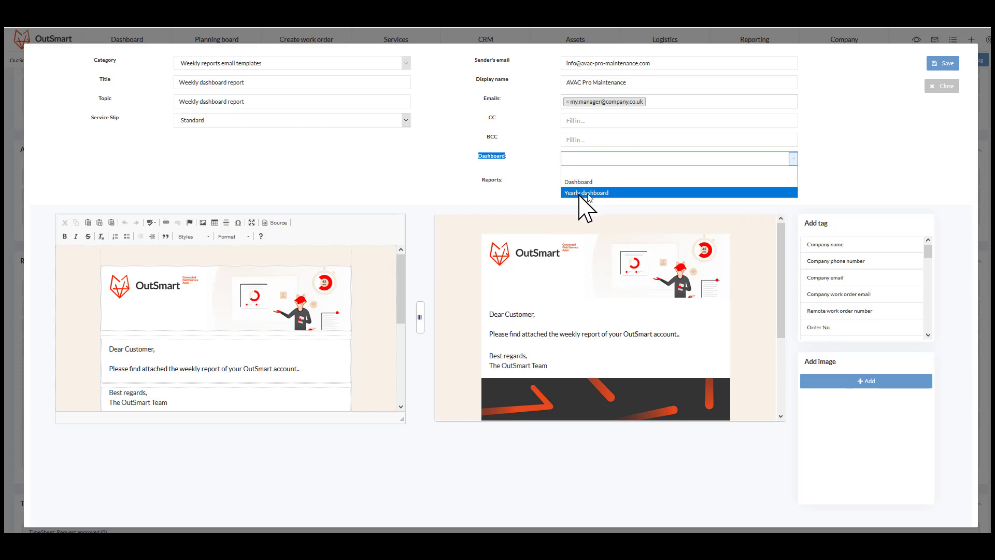
click(598, 192)
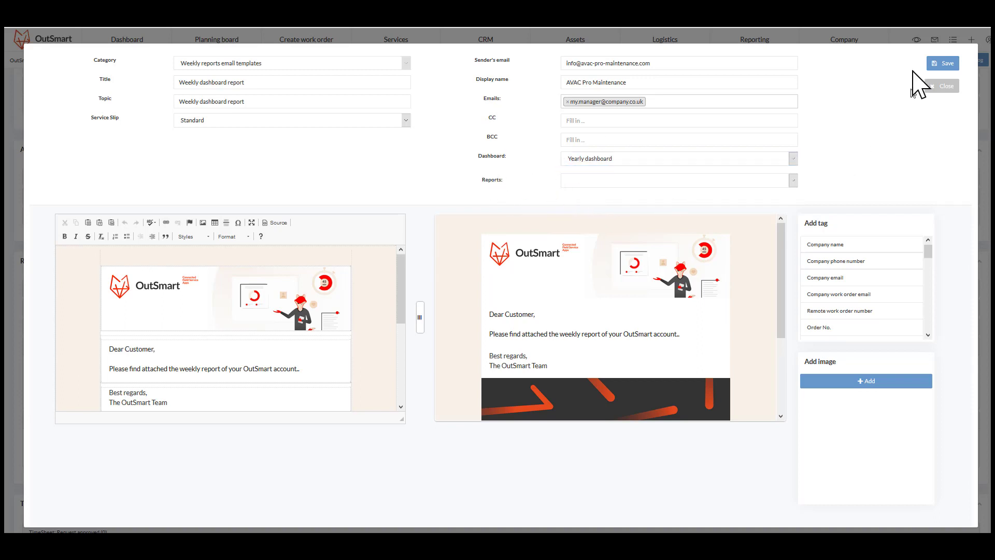
click(930, 86)
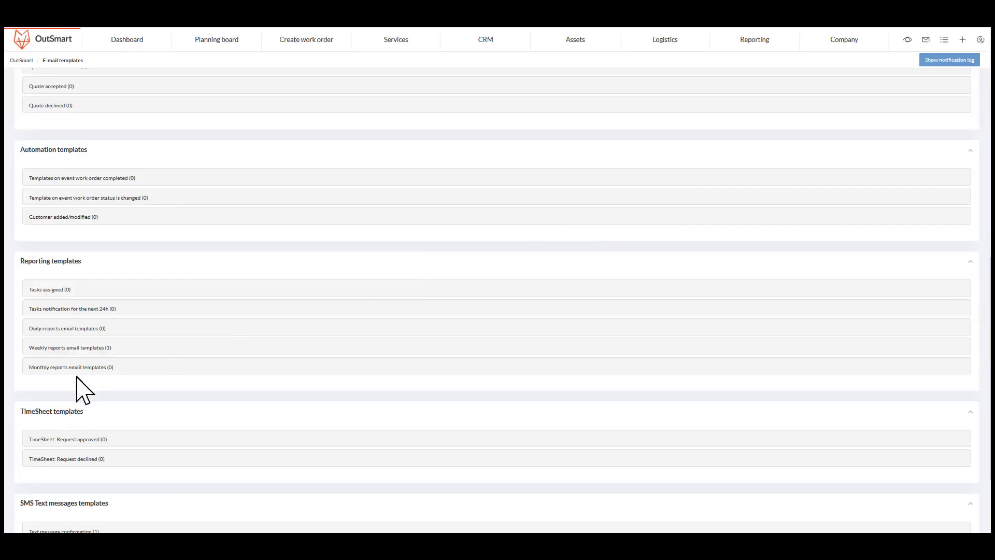
- Review the weekly reports template list, then open the Yearly dashboard and look over its counters, tables and chart
click(73, 348)
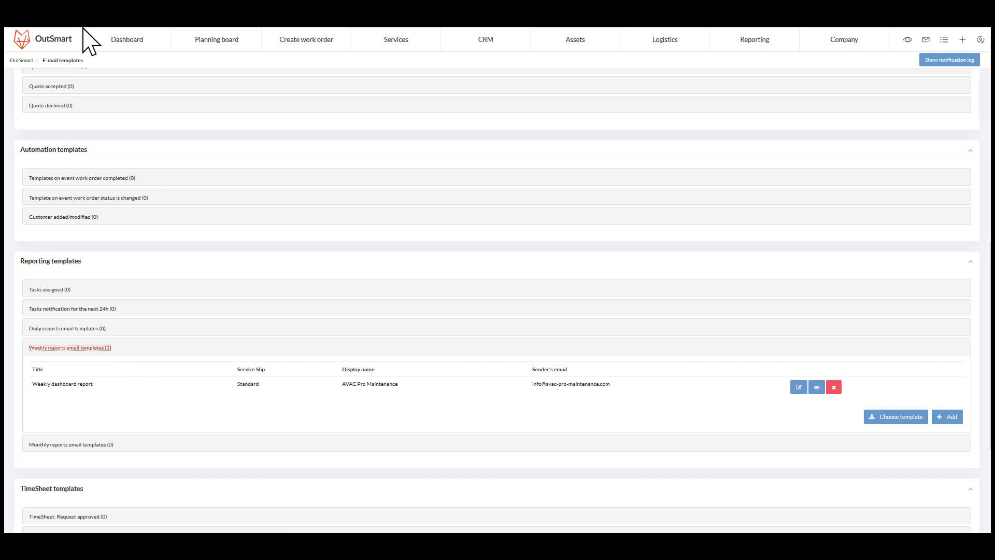
click(66, 5)
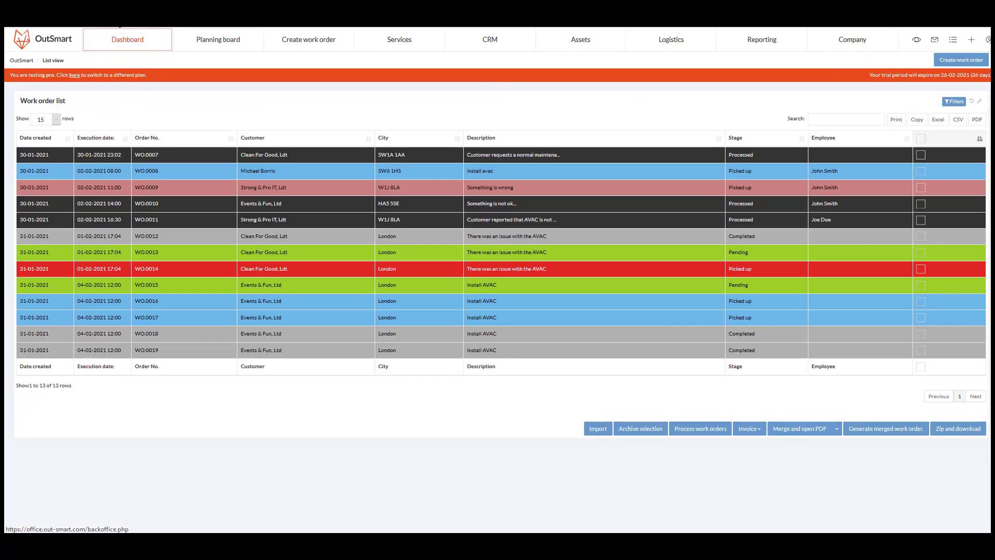
click(77, 41)
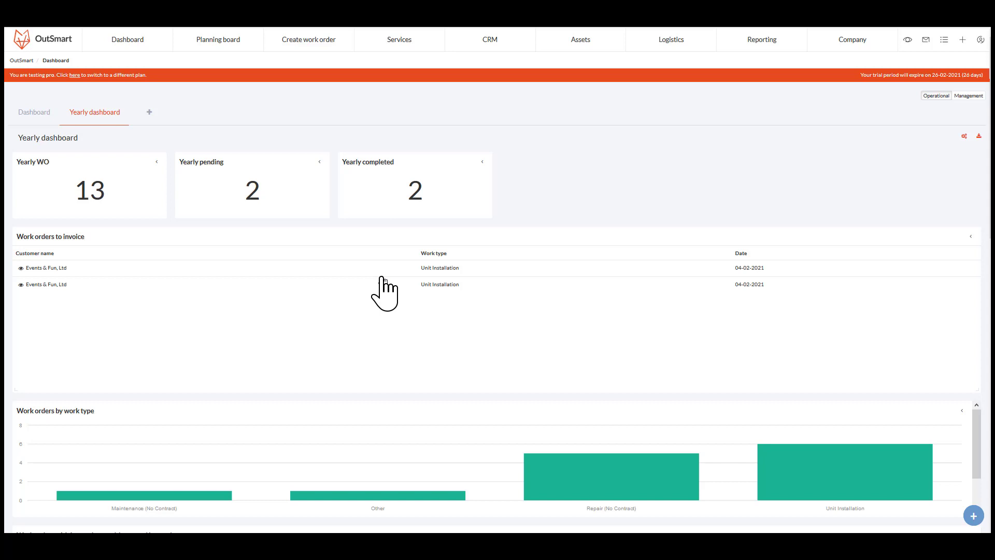
scroll(386, 321, down, 1)
scroll(394, 368, down, 2)
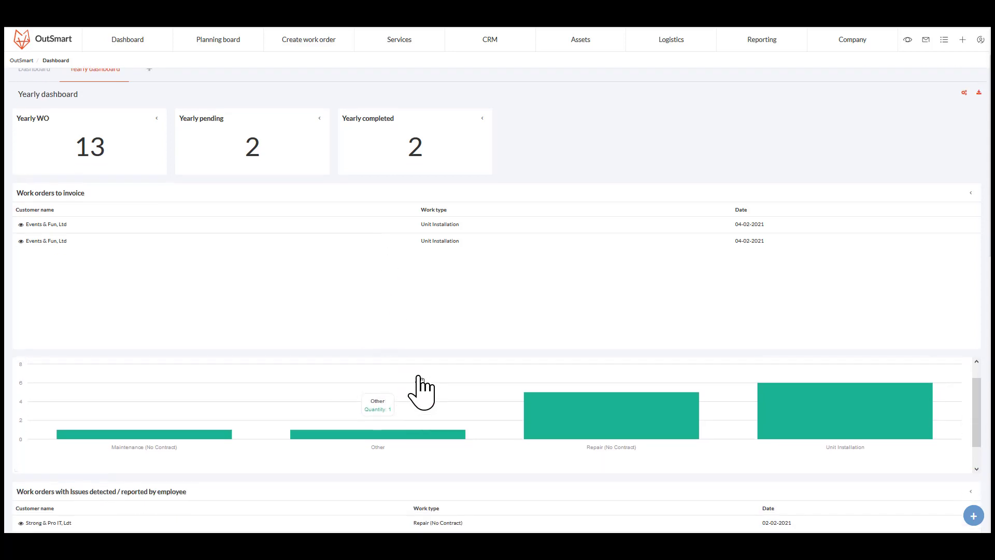
scroll(348, 366, up, 2)
scroll(216, 493, down, 4)
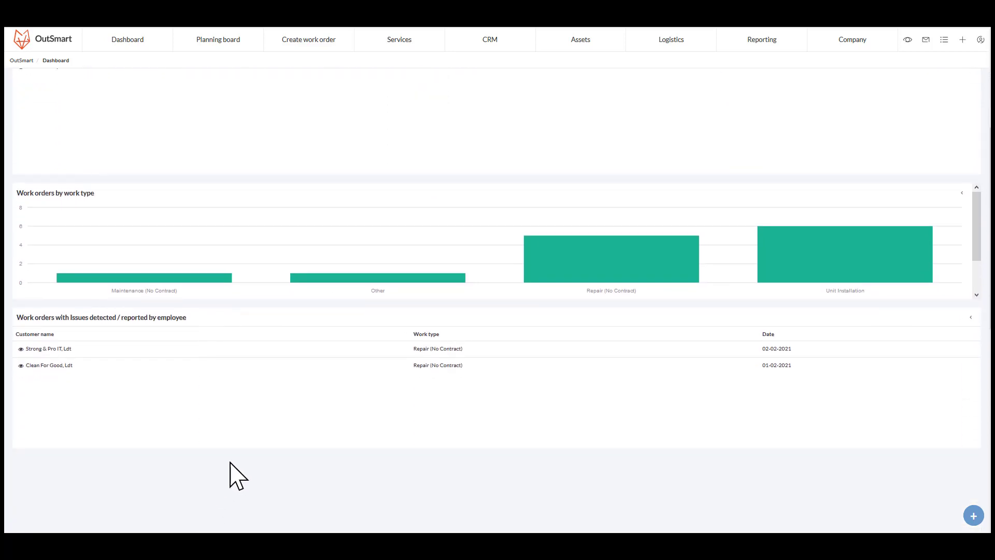
scroll(231, 463, up, 5)
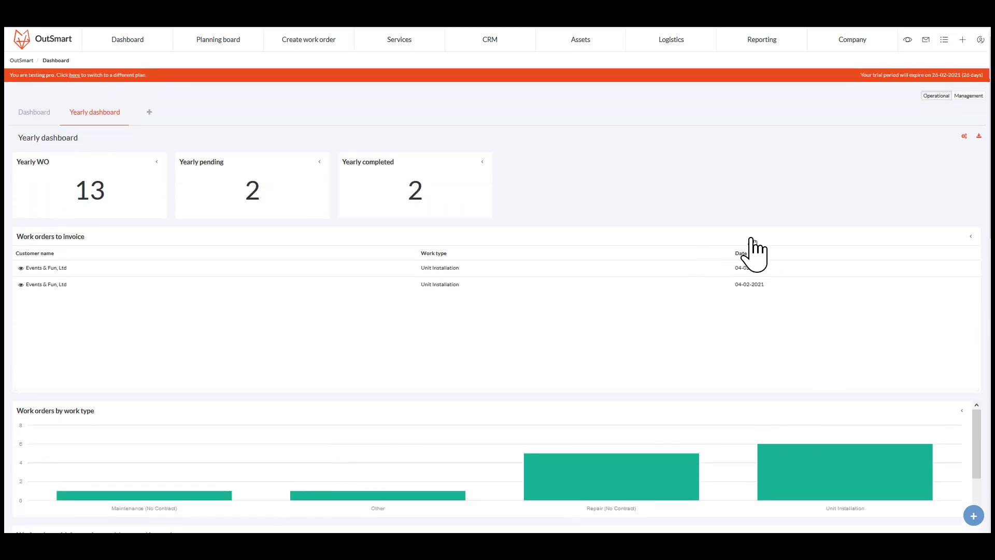